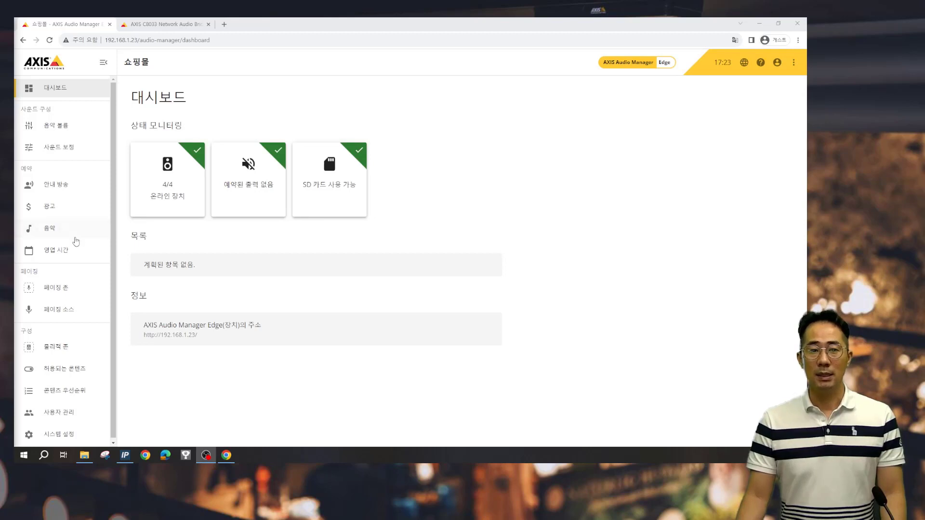
# Review the music schedule and playlist (재생 목록) pages.
pyautogui.click(69, 229)
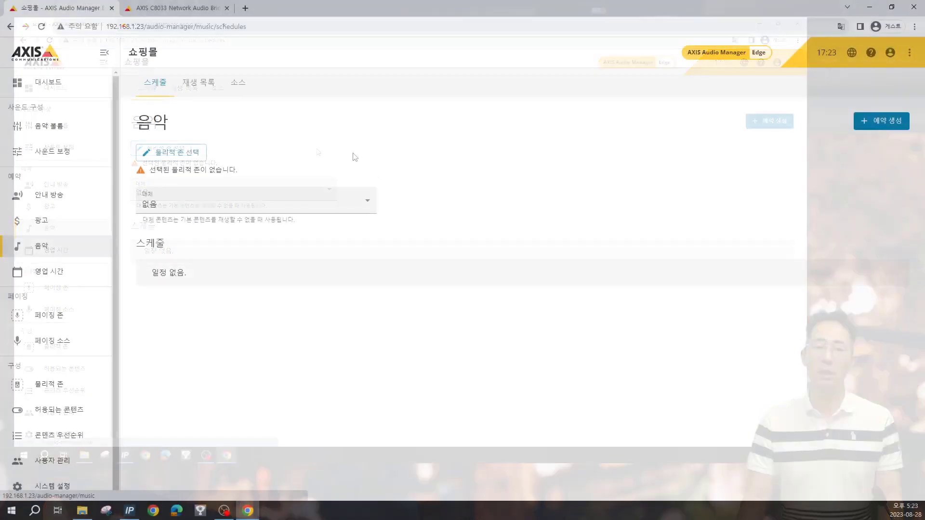
pyautogui.click(201, 90)
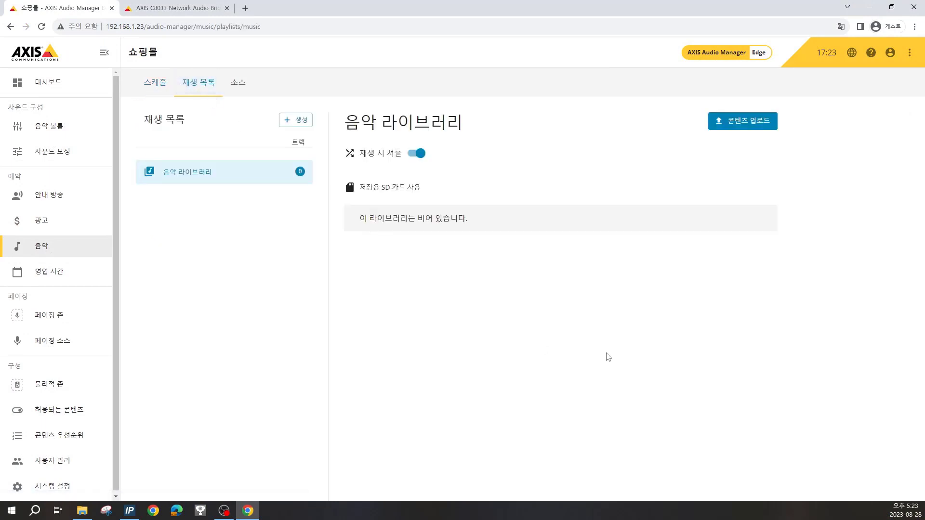
pyautogui.click(155, 90)
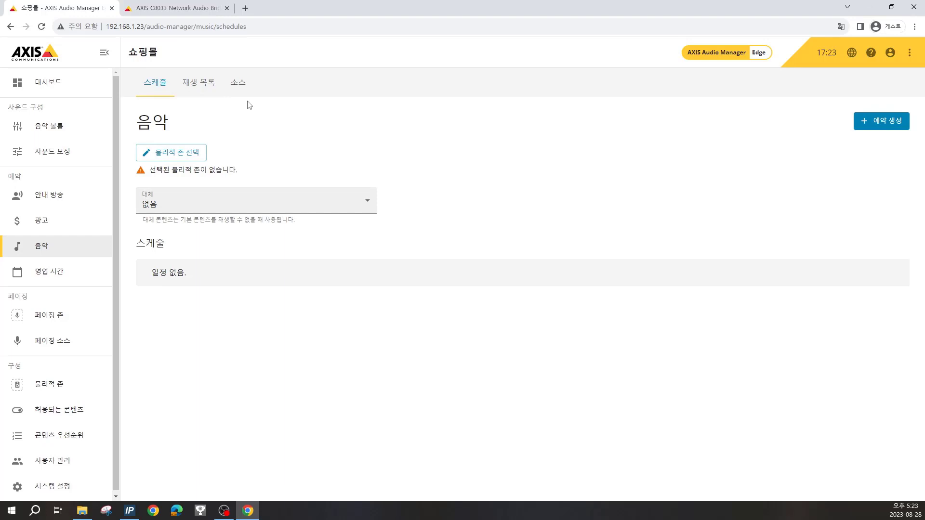
# Show the music sources and view the form for a new ACAP source.
pyautogui.click(241, 88)
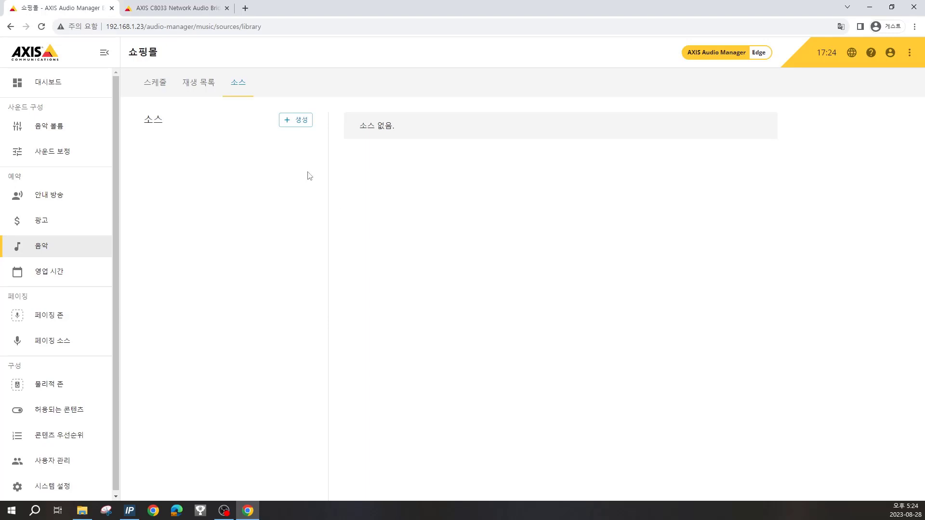
pyautogui.click(299, 124)
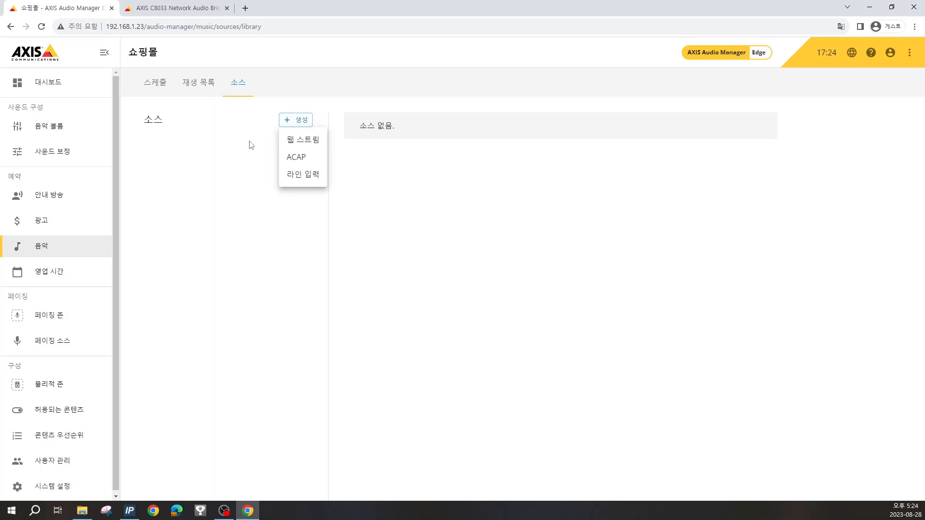
pyautogui.click(293, 160)
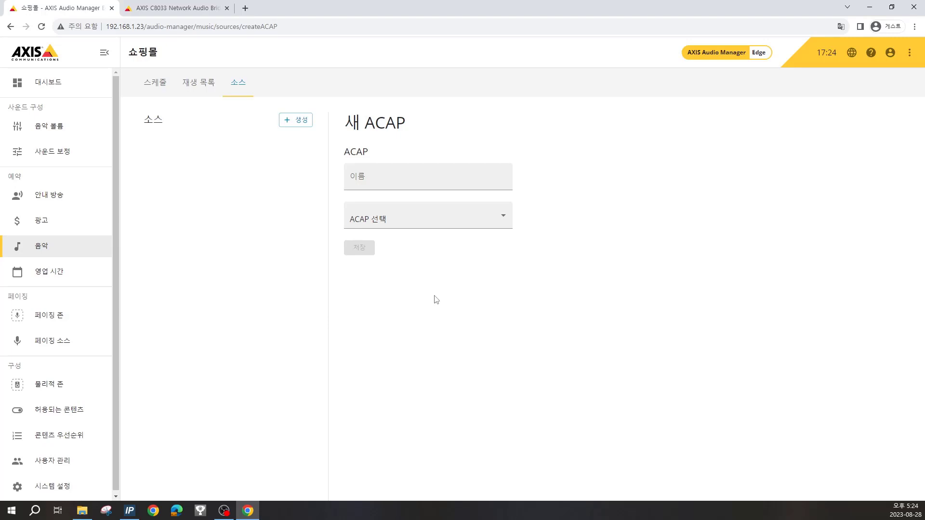
# Start a new web stream (웹 스트림) source and name it "text".
pyautogui.click(297, 120)
pyautogui.click(307, 144)
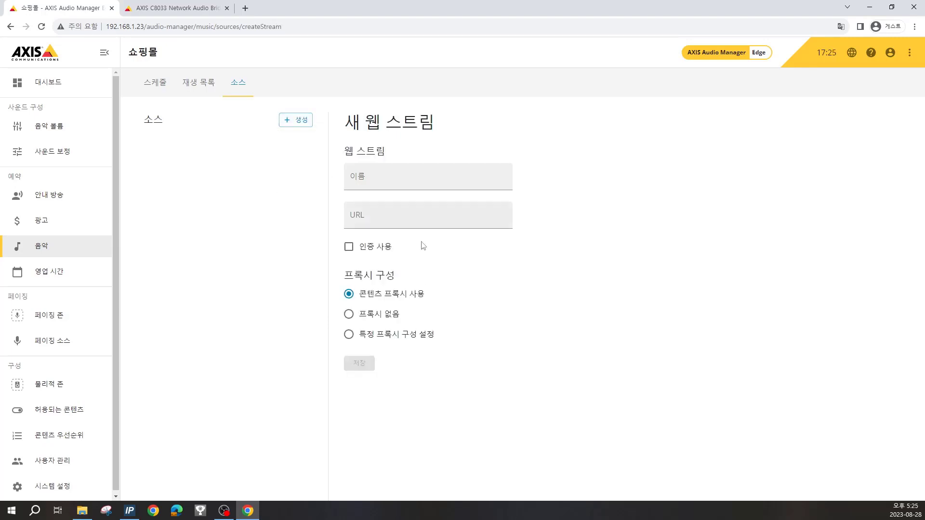
pyautogui.click(394, 186)
pyautogui.write('text')
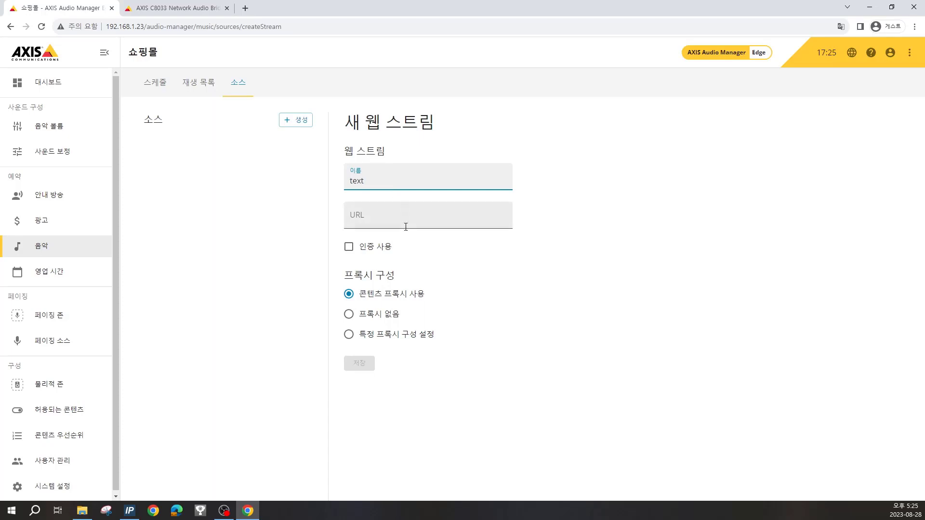
# Paste the copied bizmelon.co.kr channel address as the web stream's URL and change its protocol to https.
pyautogui.click(404, 221)
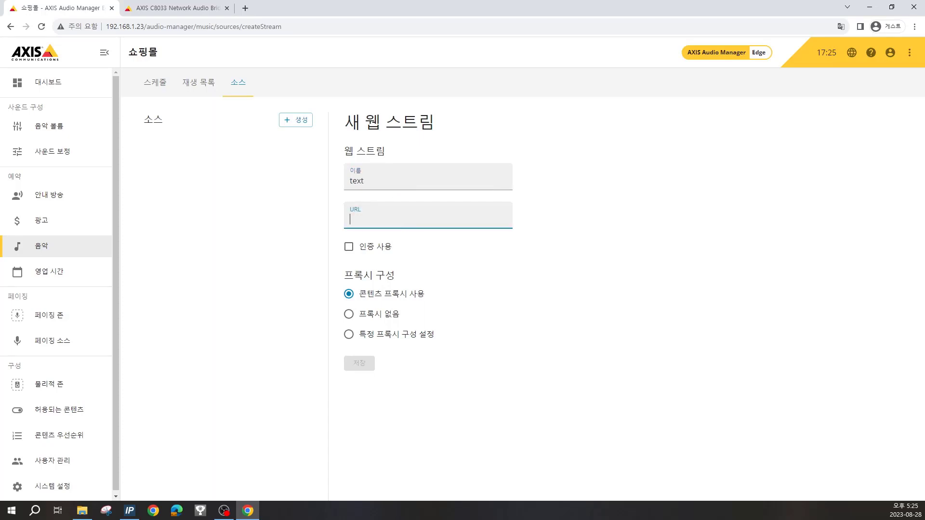
pyautogui.hotkey('alt', 'Tab')
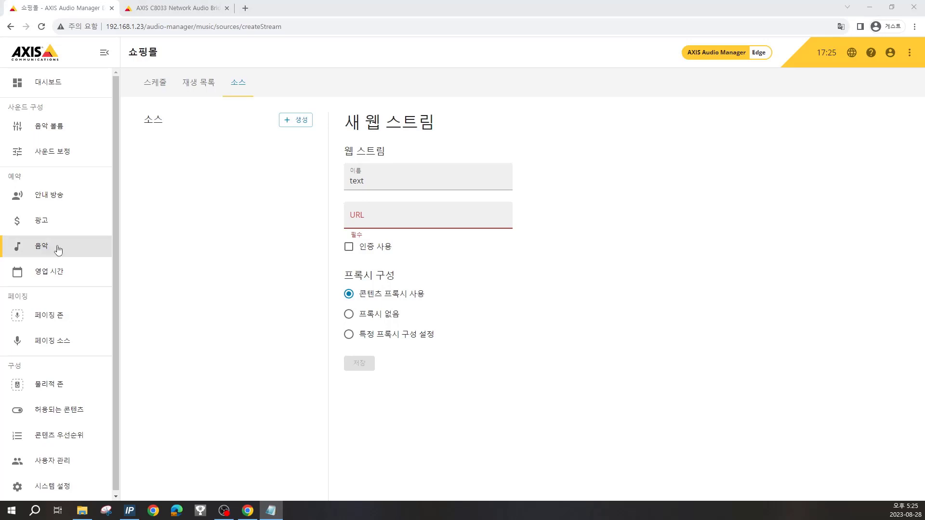
pyautogui.click(374, 220)
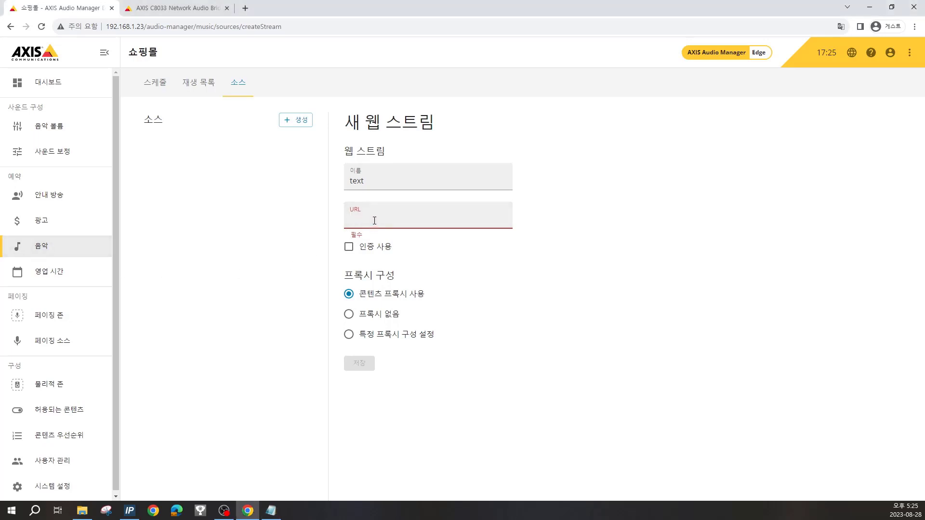
pyautogui.hotkey('ctrl', 'v')
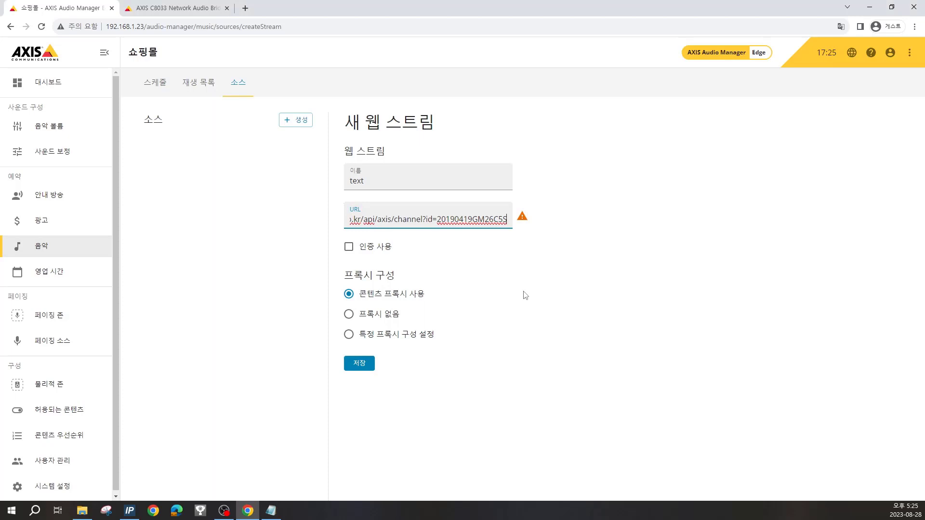
pyautogui.press('Home')
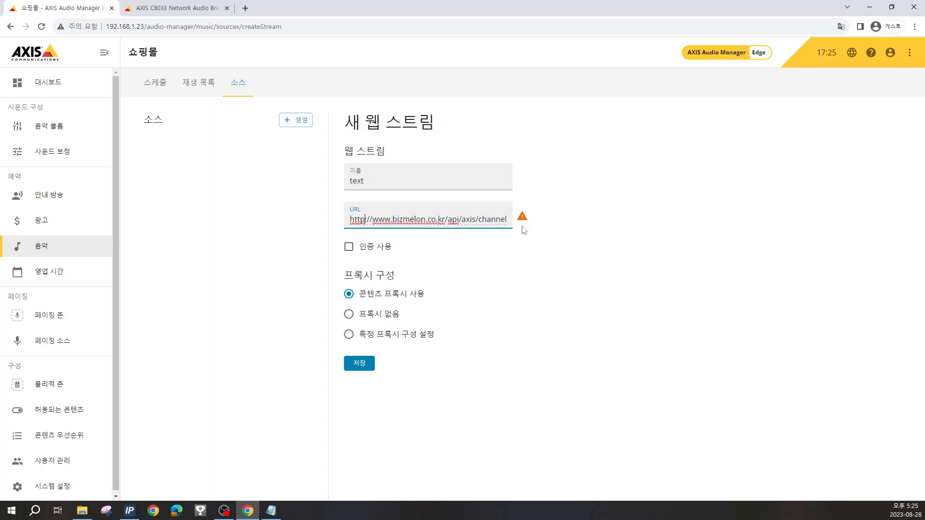
pyautogui.moveTo(523, 223)
pyautogui.write('s')
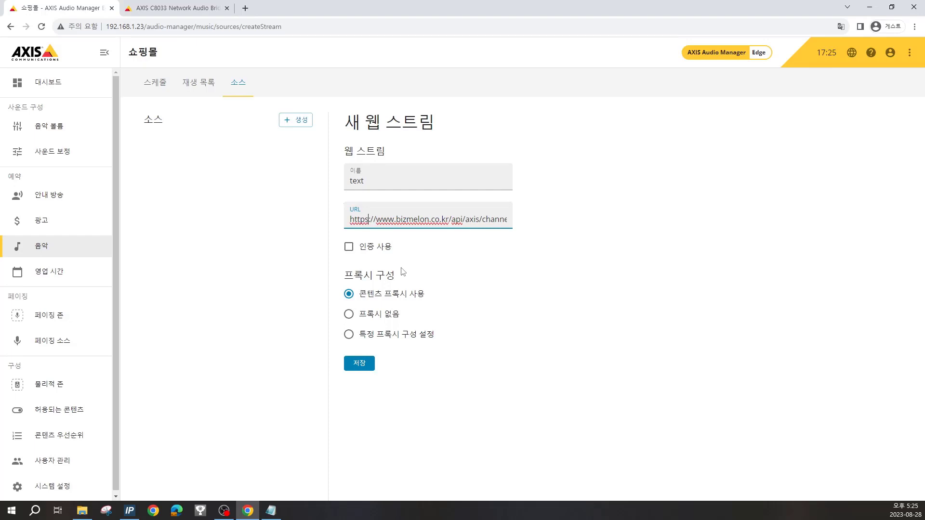
# Enable authentication (인증 사용) for the web stream and set its proxy configuration to 프록시 없음.
pyautogui.click(376, 248)
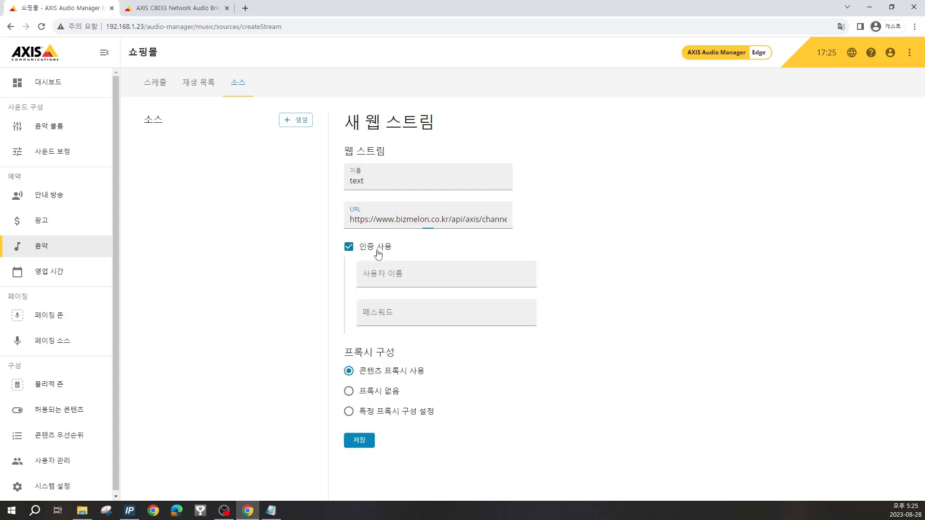
pyautogui.click(397, 394)
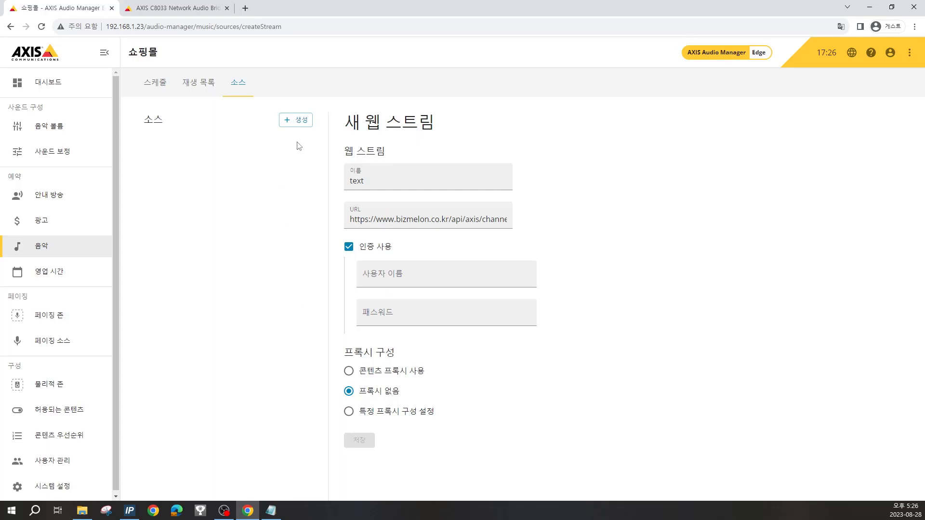
# View the form for a new line input (라인 입력) source and check its selectable devices.
pyautogui.click(298, 120)
pyautogui.click(303, 176)
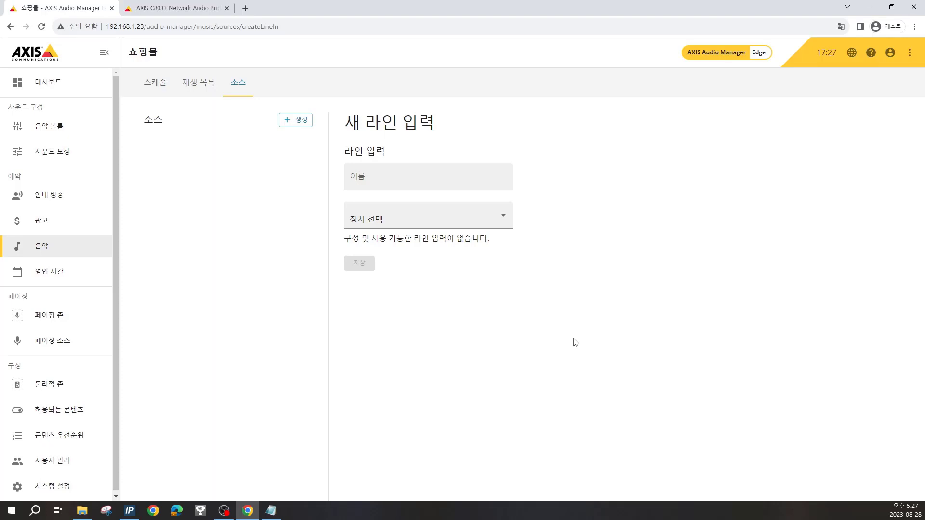
pyautogui.click(437, 226)
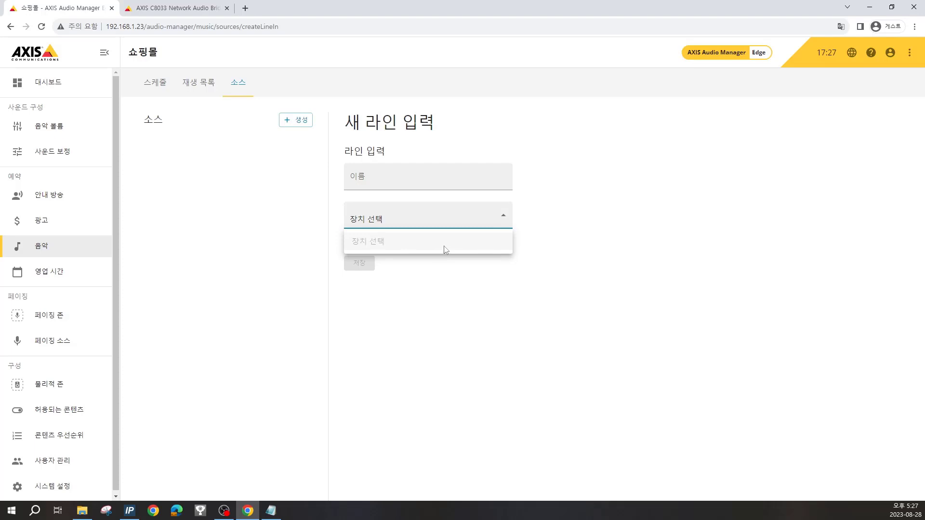
pyautogui.click(444, 297)
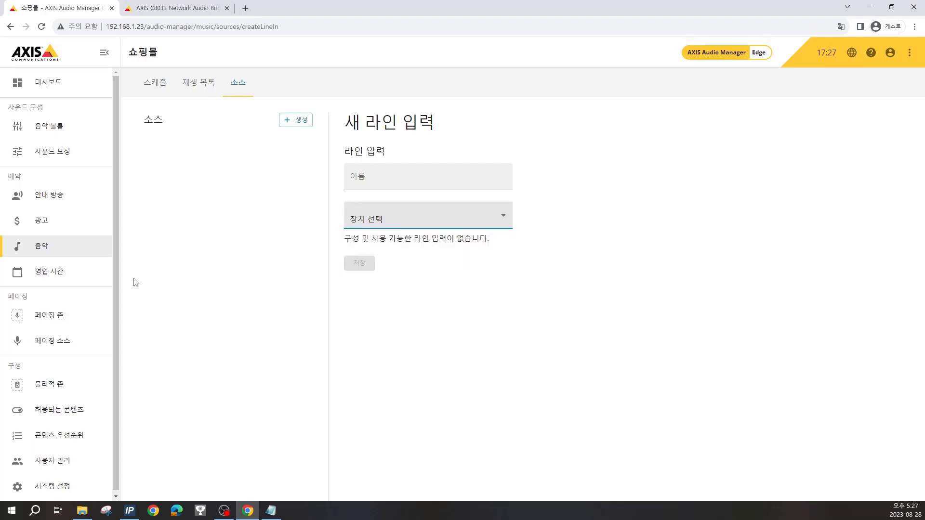
# Check the devices assigned to the 주차장 physical zone.
pyautogui.click(45, 384)
pyautogui.click(197, 178)
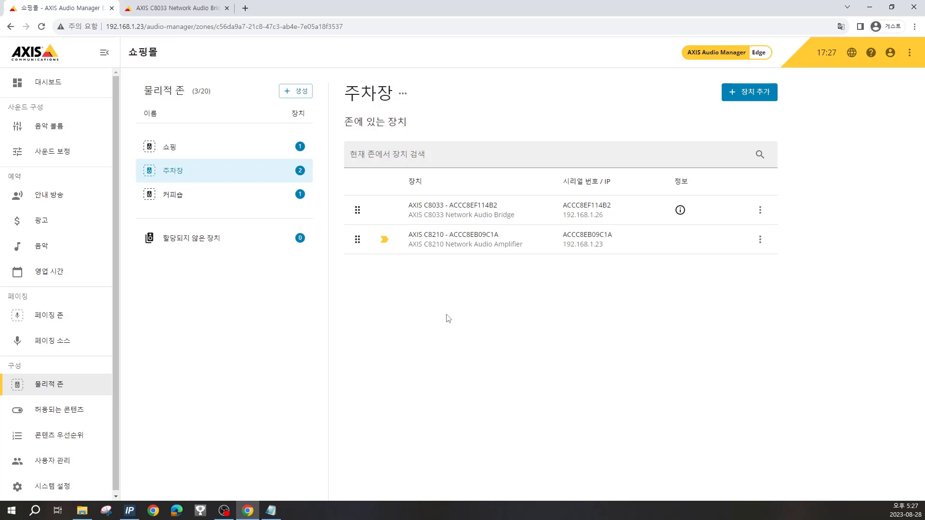
# Return to the music sources and start a new line input (라인 입력) source.
pyautogui.click(53, 255)
pyautogui.click(239, 85)
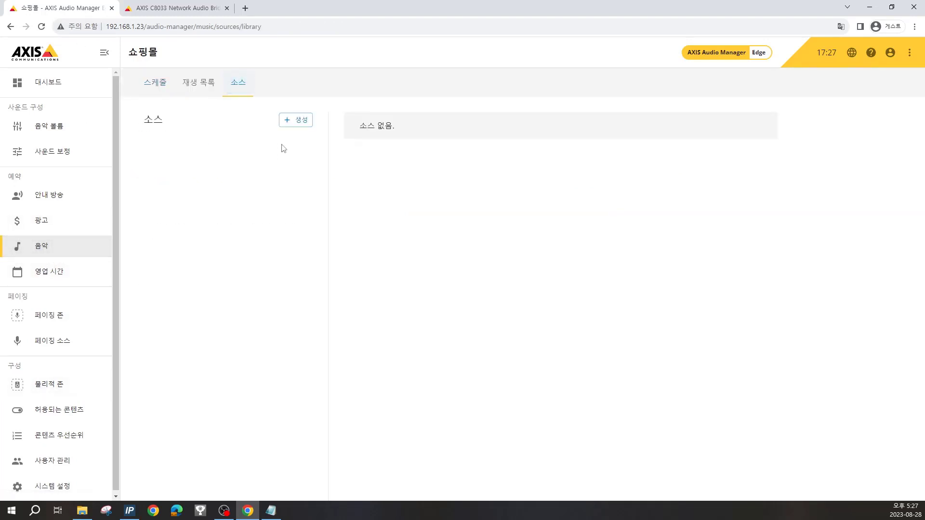
pyautogui.click(299, 120)
pyautogui.click(304, 180)
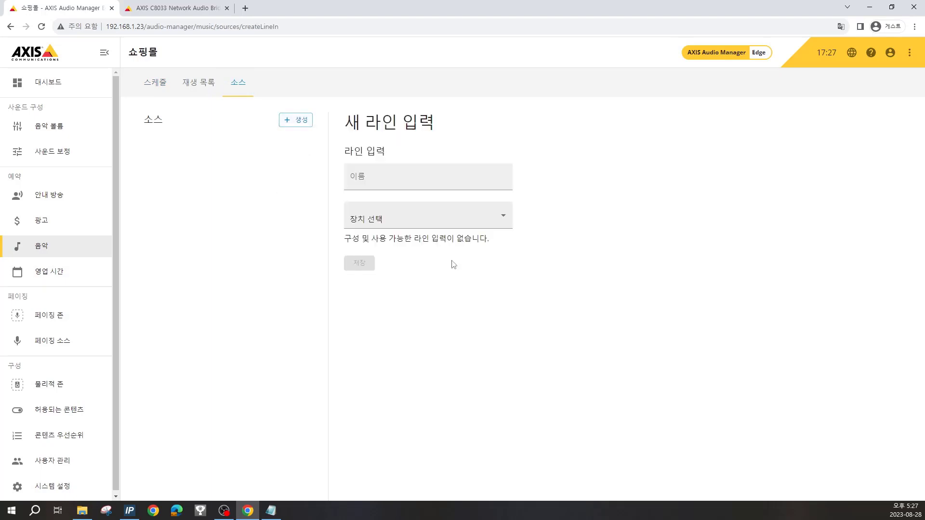
# Examine the AXIS C8033 audio bridge's input type options and the devices selectable for the new line input source.
pyautogui.click(182, 10)
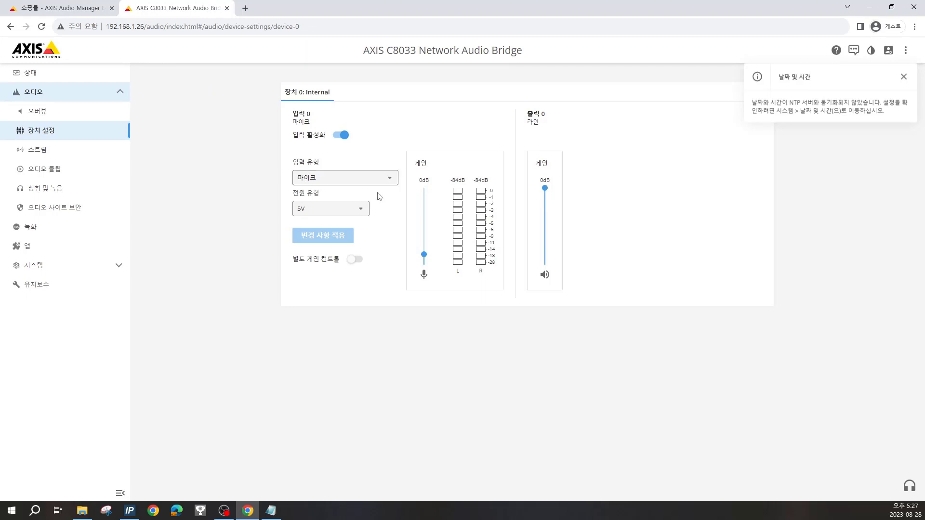
pyautogui.click(388, 185)
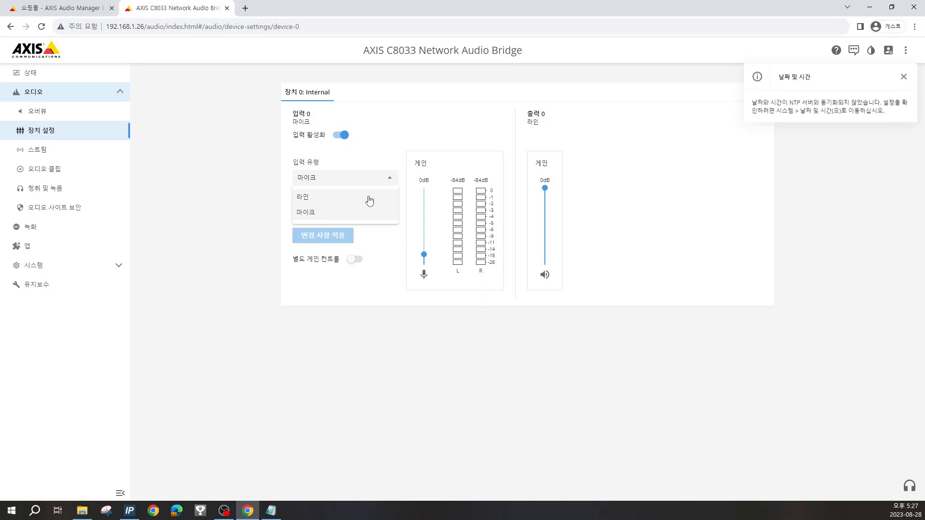
pyautogui.click(226, 196)
pyautogui.click(72, 8)
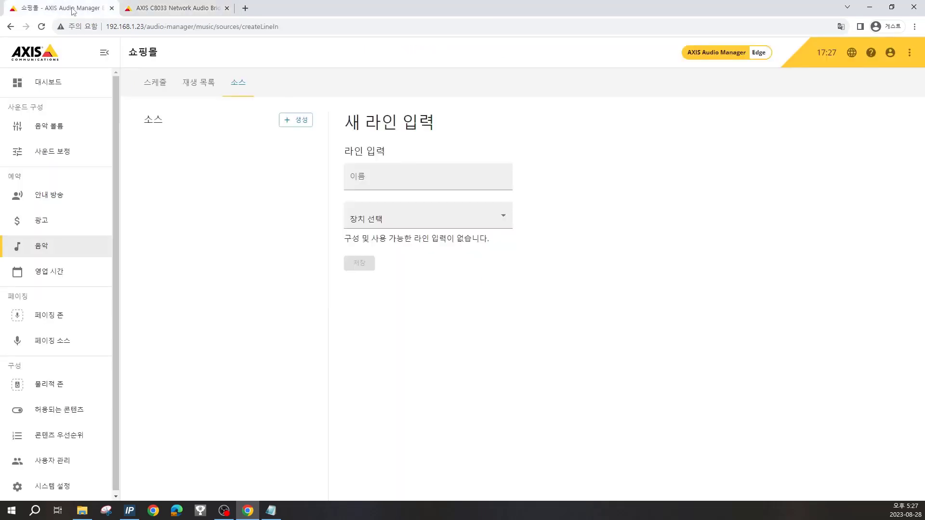
pyautogui.click(426, 217)
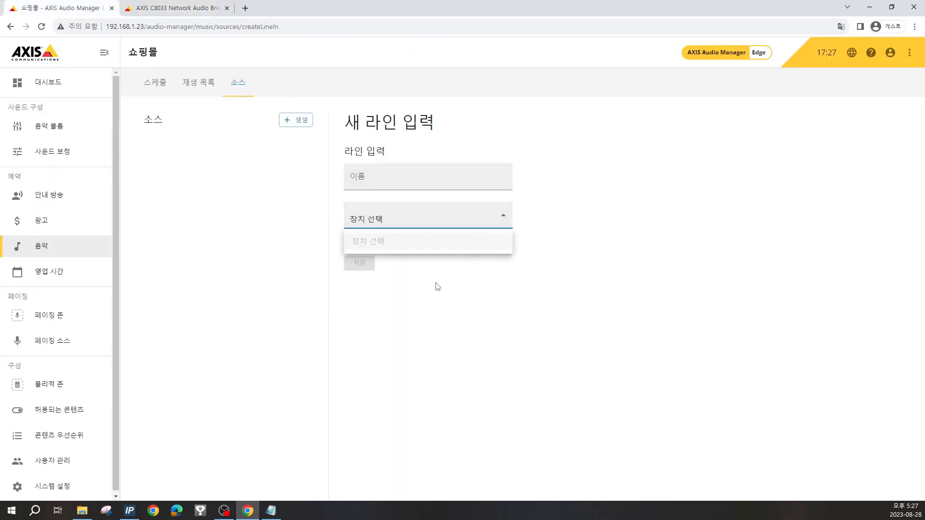
pyautogui.click(174, 8)
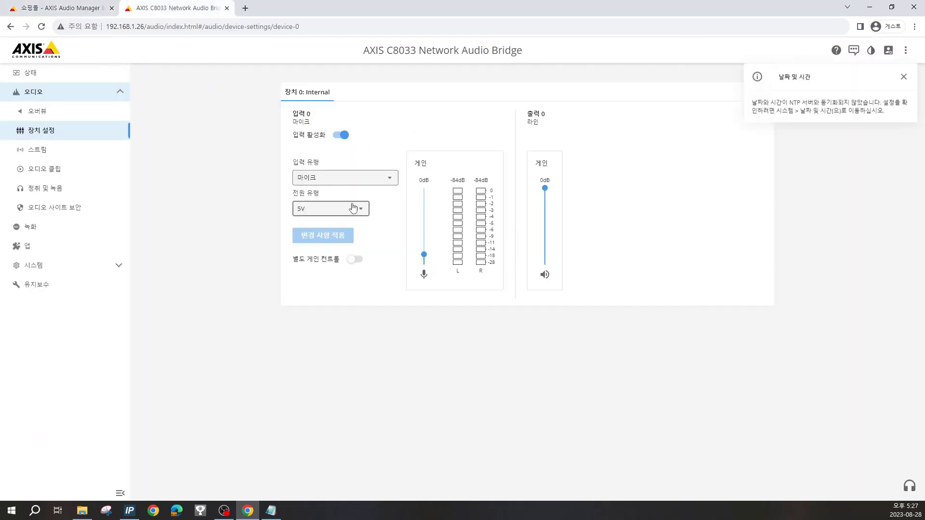
pyautogui.click(363, 184)
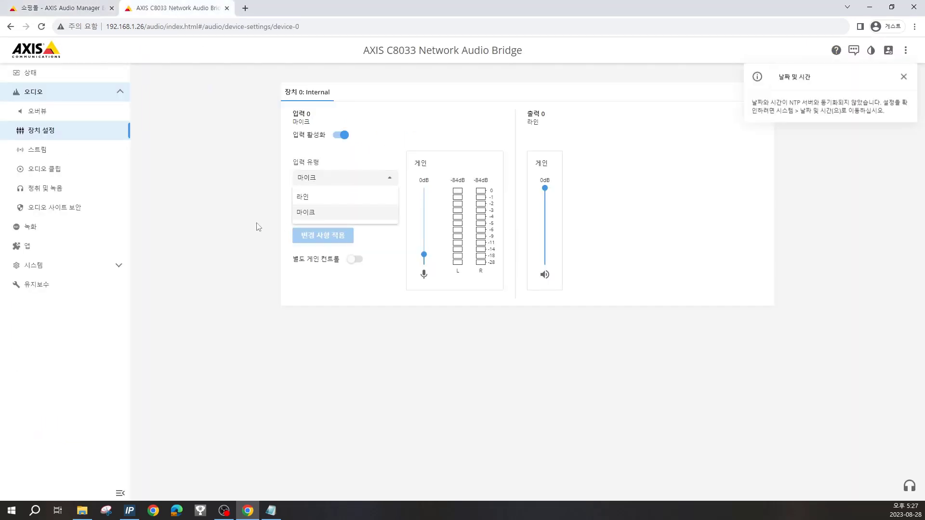
pyautogui.click(227, 217)
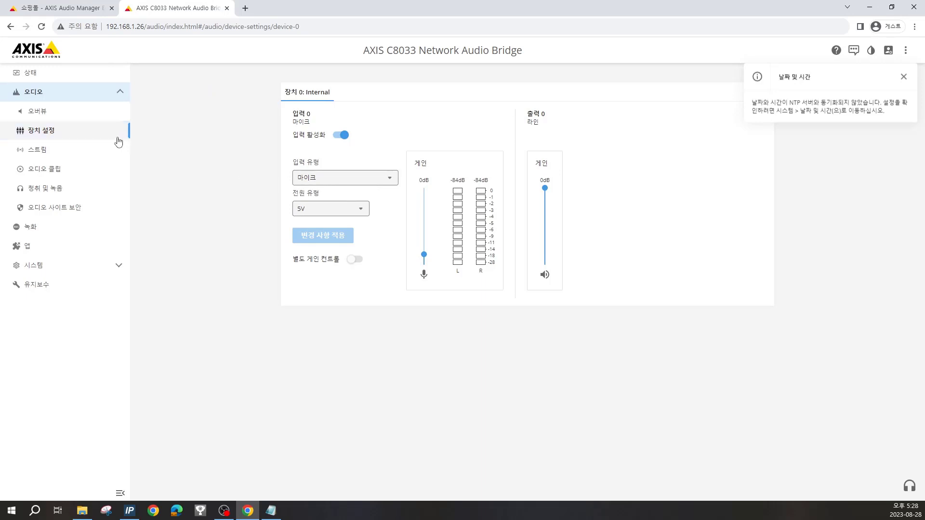
# Set the AXIS C8033's input type to 라인 in its device settings and apply the change.
pyautogui.click(52, 138)
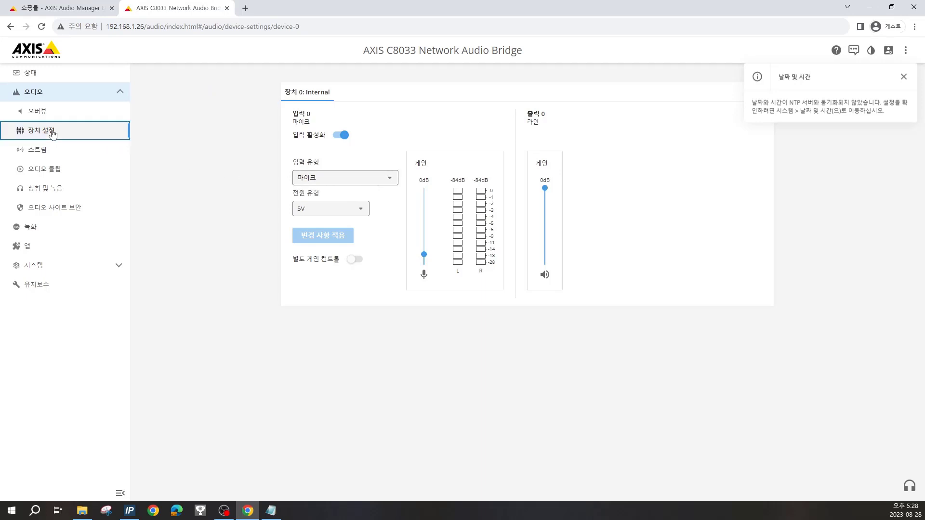
pyautogui.click(351, 181)
pyautogui.click(334, 215)
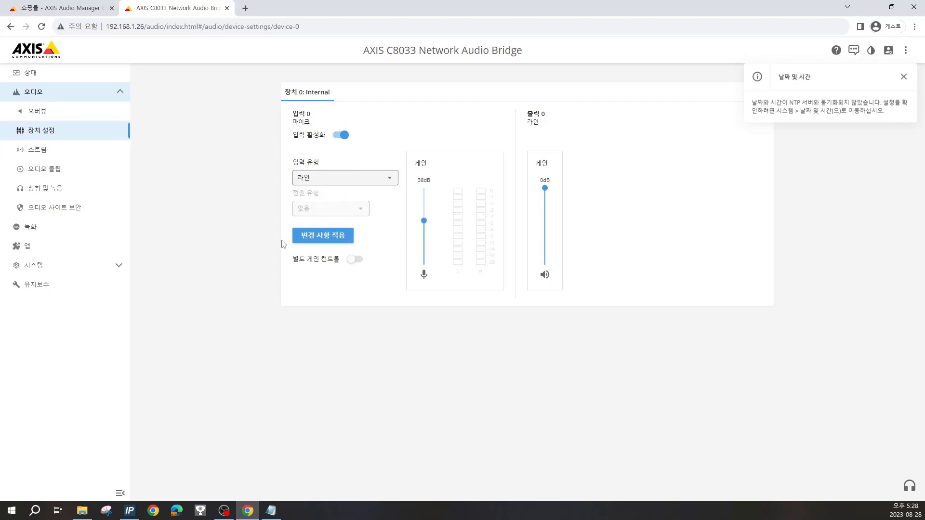
pyautogui.click(313, 235)
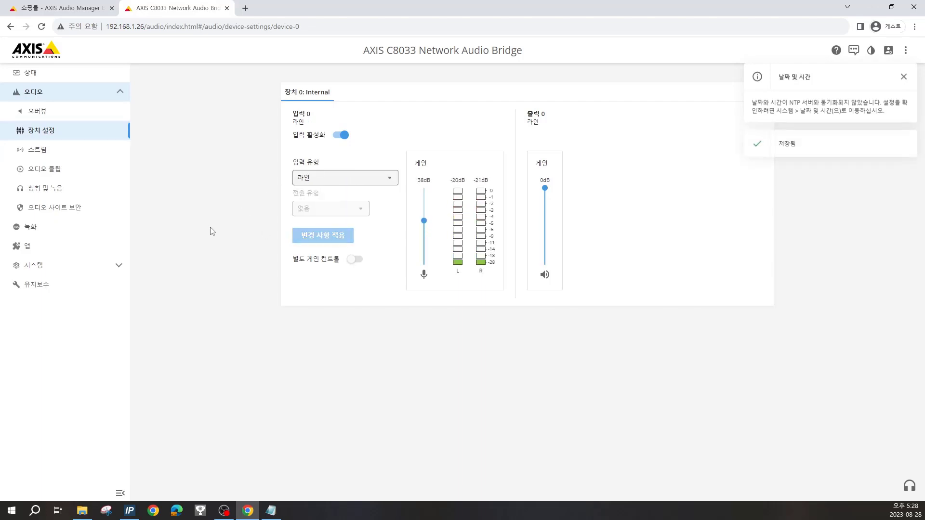
# Return to AXIS Audio Manager Edge and select the AXIS C8033 as the new line input source's device.
pyautogui.click(22, 8)
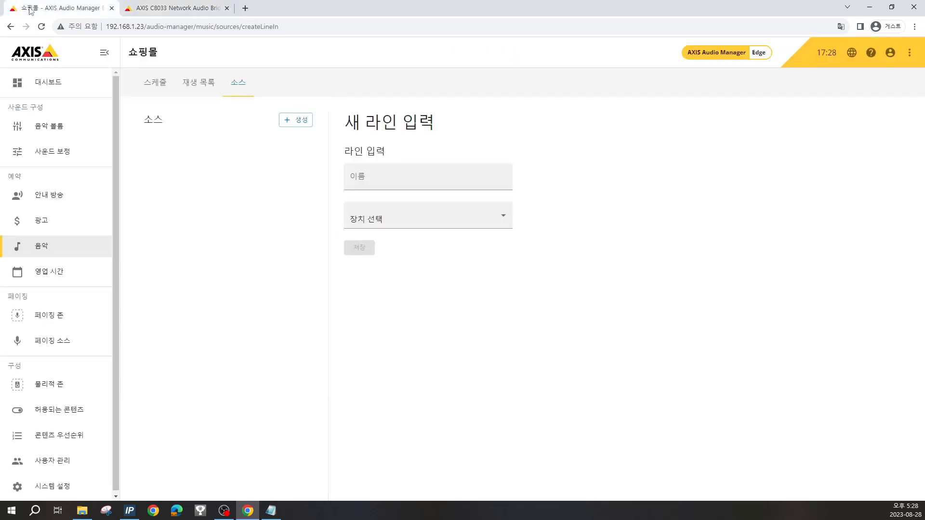
pyautogui.click(459, 223)
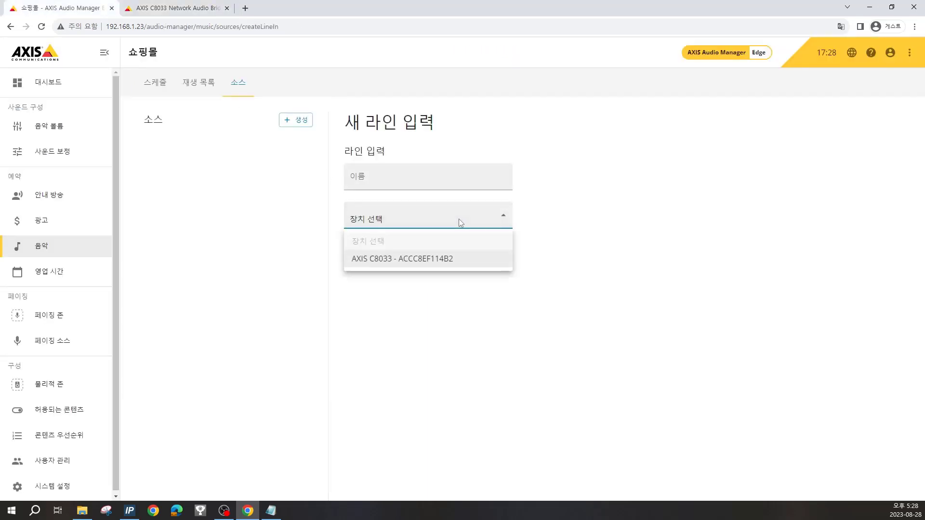
pyautogui.click(432, 261)
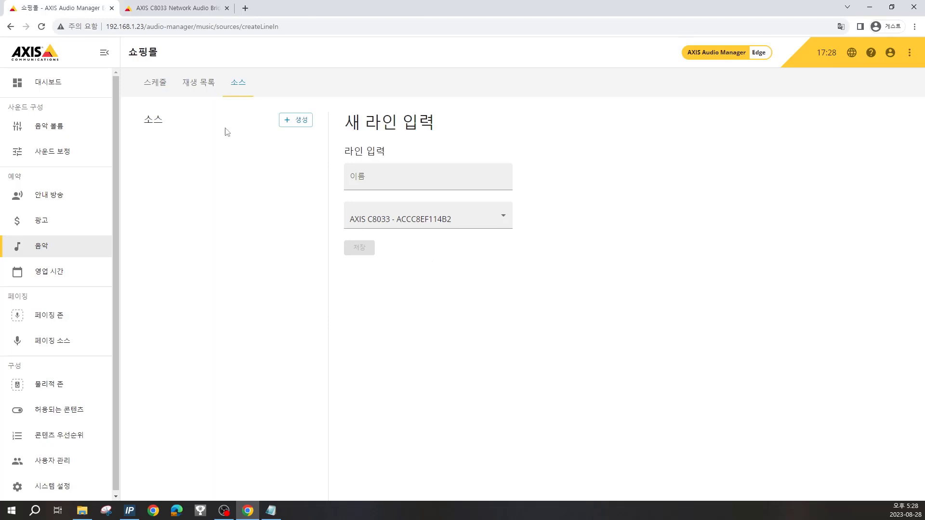
# Check the AXIS C8033's input type setting and the devices selectable for the new line input source.
pyautogui.click(179, 8)
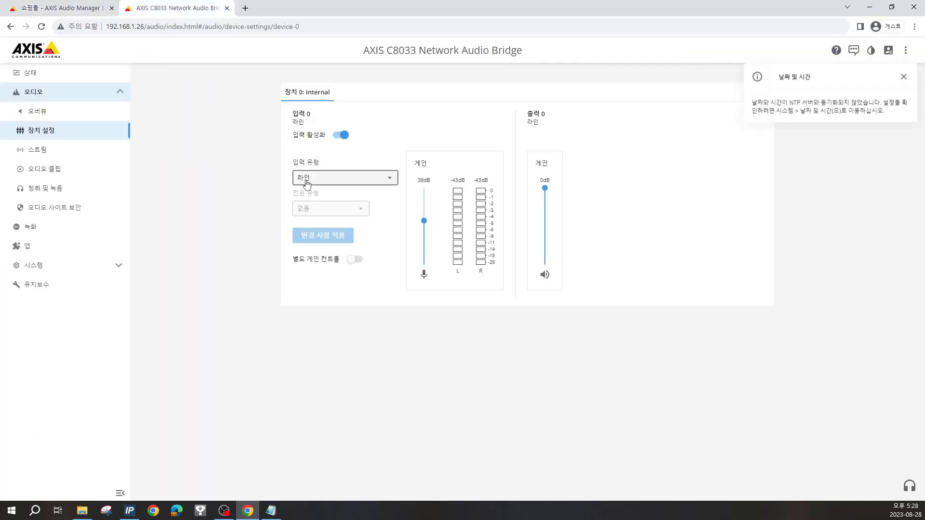
pyautogui.click(68, 9)
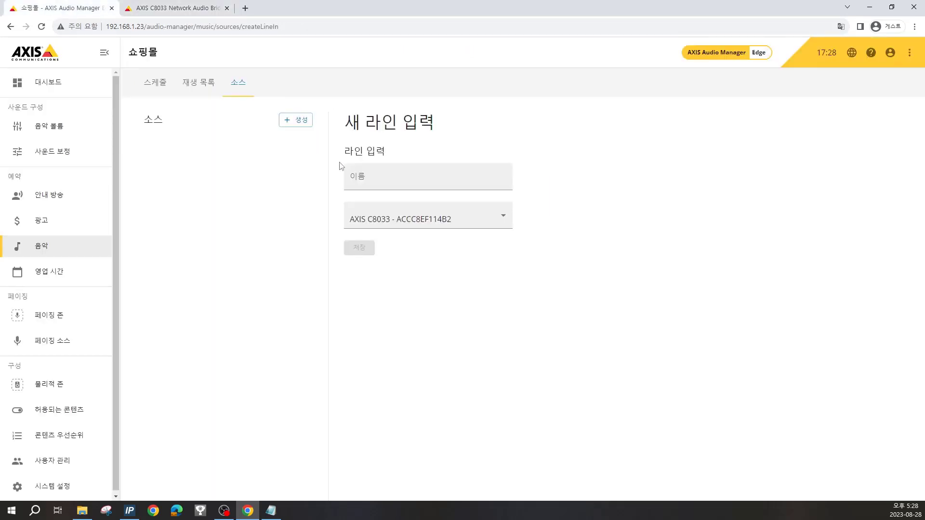
pyautogui.click(432, 225)
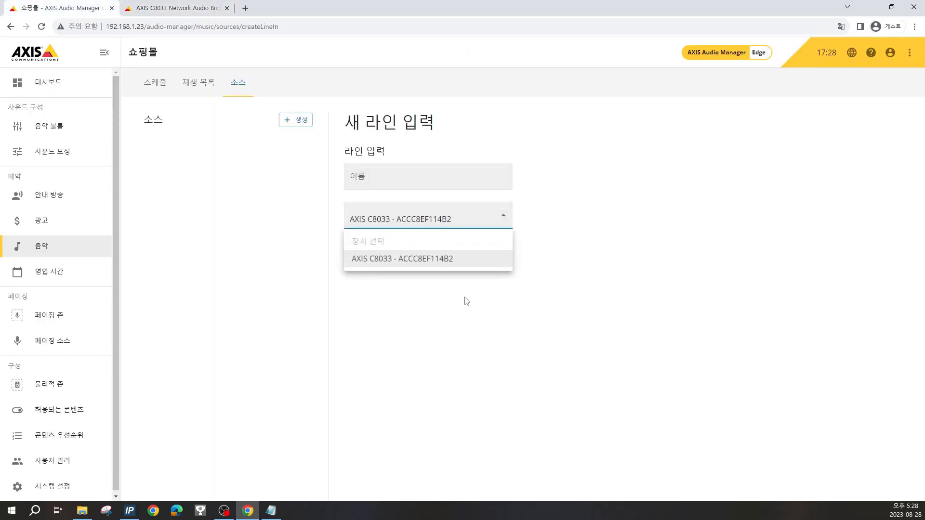
pyautogui.click(393, 183)
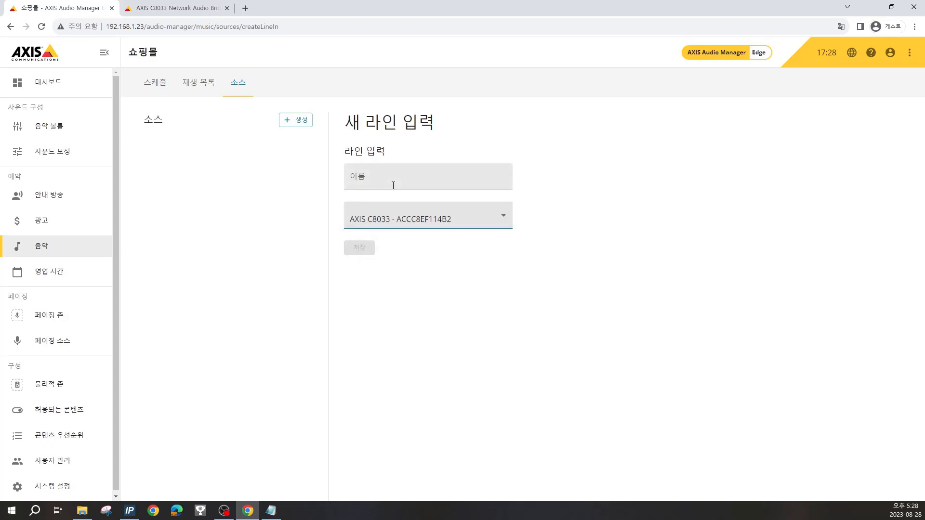
# Name the new line input source 브릿지 and save it with the AXIS C8033 as its device.
pyautogui.click(394, 185)
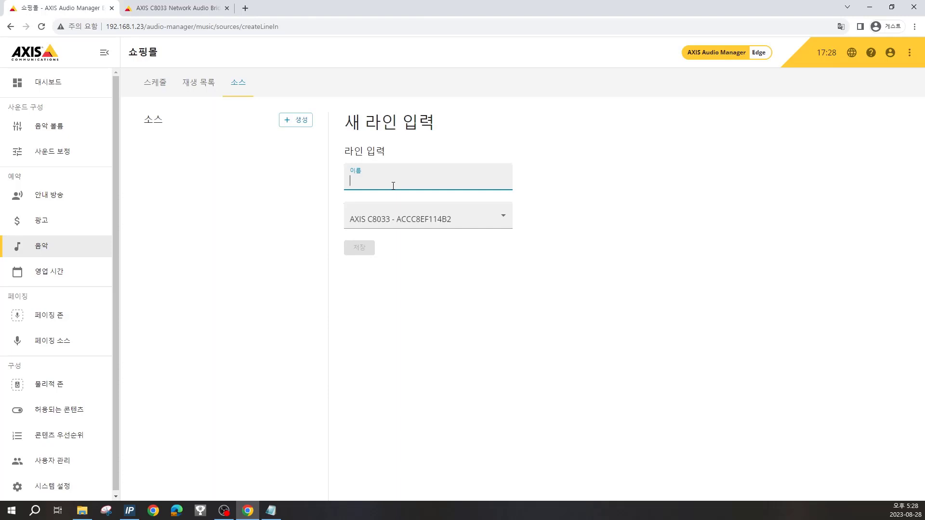
pyautogui.write('fkdls')
pyautogui.press('BackSpace')
pyautogui.press('BackSpace')
pyautogui.press('BackSpace')
pyautogui.press('BackSpace')
pyautogui.press('BackSpace')
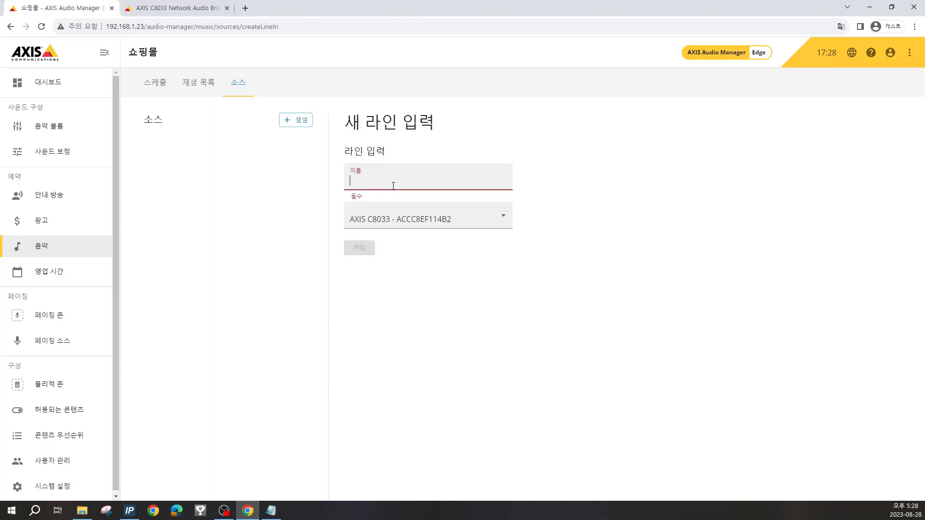
pyautogui.write('브릿지')
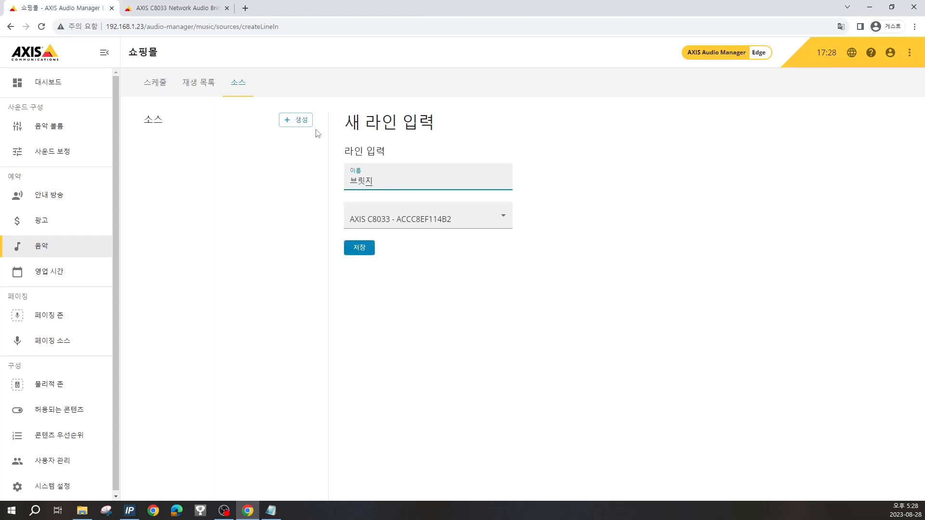
pyautogui.click(355, 246)
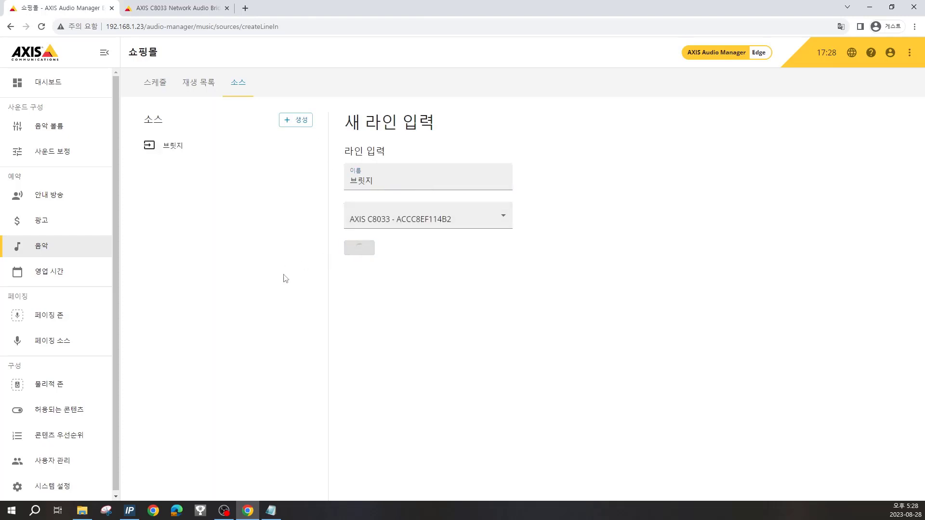
# Upload the six files from Mask.mp3 through Shermanology - Sweet Surrender.mp3 in the 음악 folder to the playlists' music library (음악 라이브러리).
pyautogui.click(201, 85)
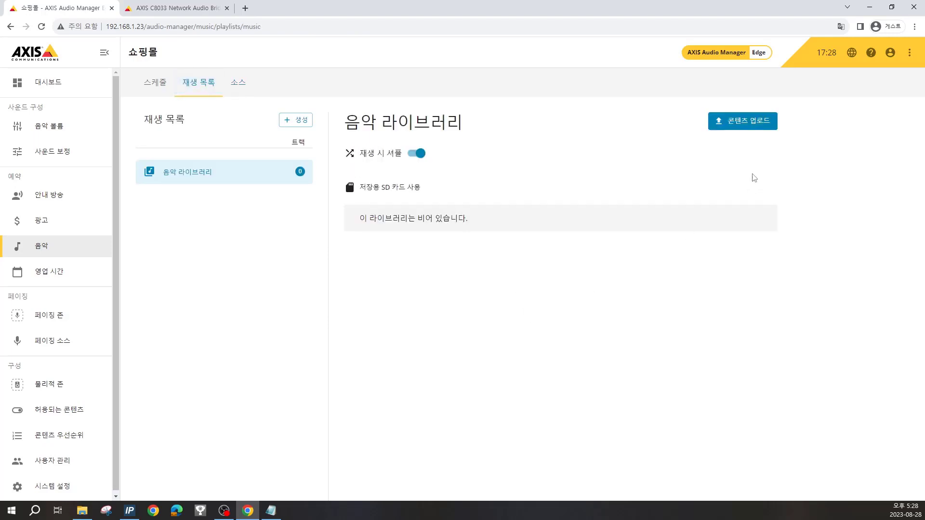
pyautogui.click(746, 124)
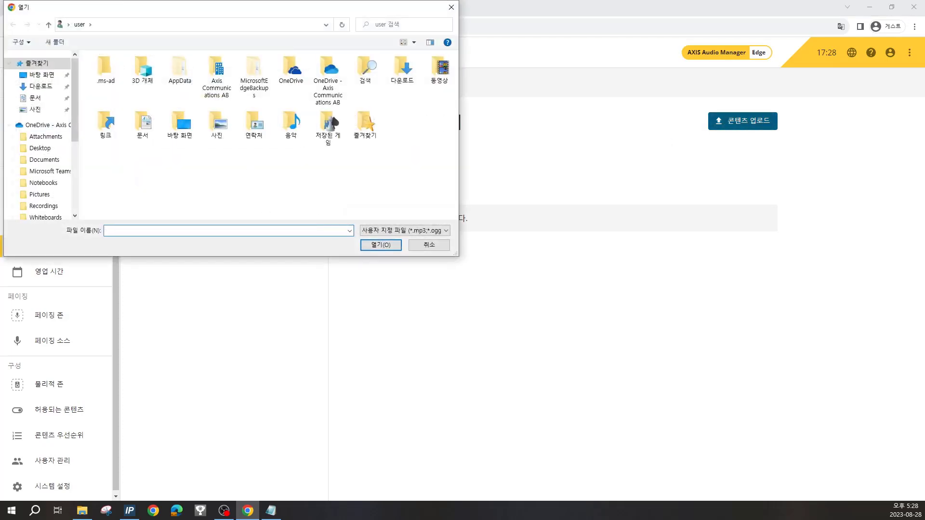
pyautogui.doubleClick(291, 123)
pyautogui.click(115, 71)
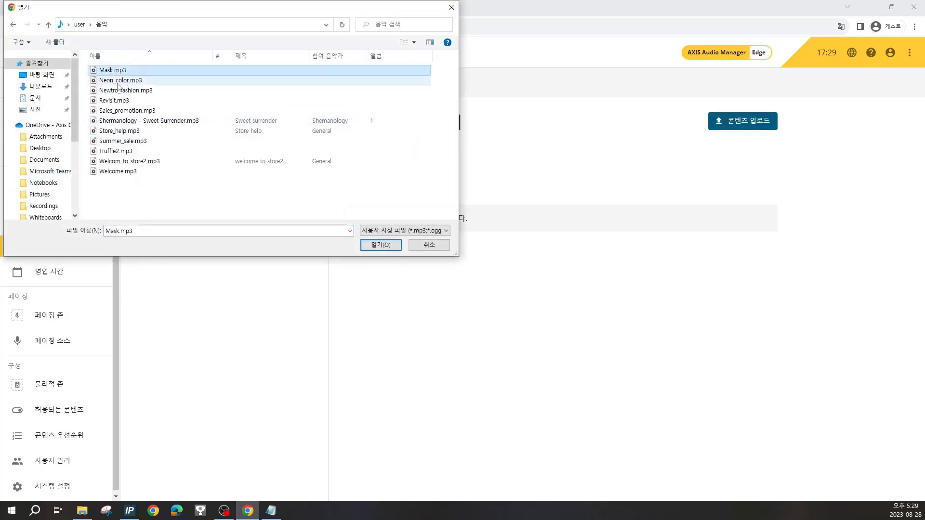
pyautogui.keyDown('shift'); pyautogui.click(120, 124); pyautogui.keyUp('shift')
pyautogui.click(381, 244)
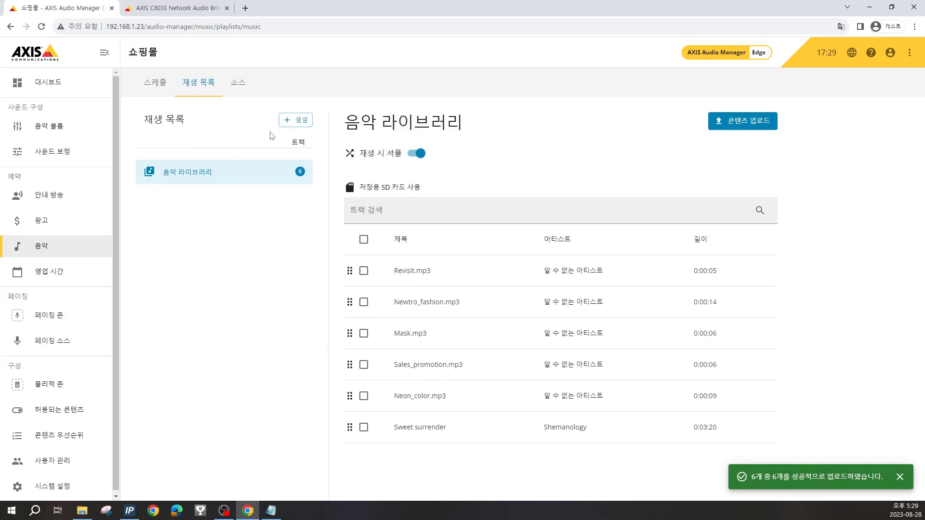
# Create a playlist named 쇼핑 and add Revisit.mp3, Newtro_fashion.mp3 and Mask.mp3 to it from the library.
pyautogui.click(298, 120)
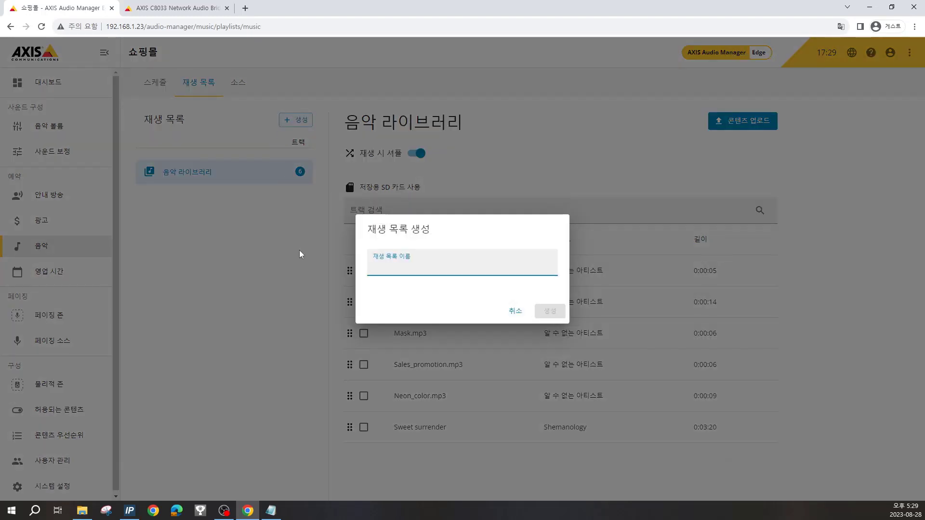
pyautogui.write('쇼핑')
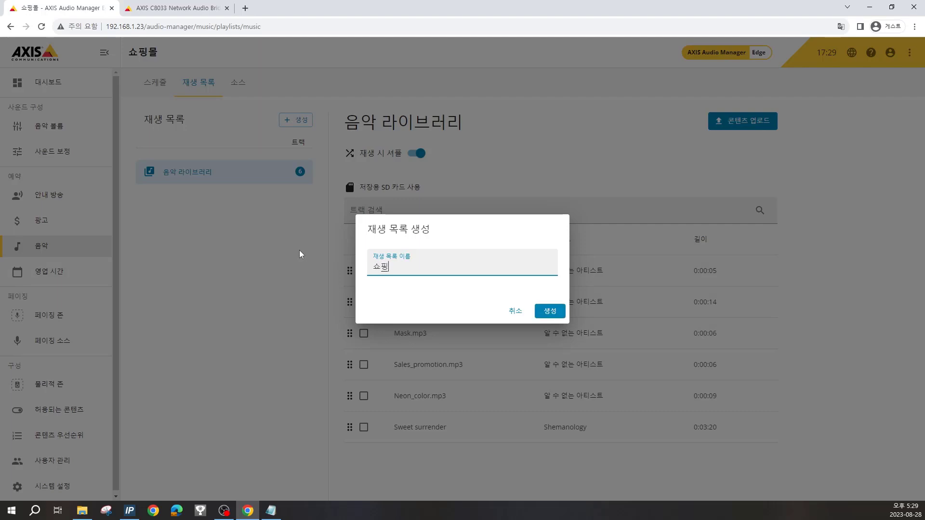
pyautogui.click(544, 313)
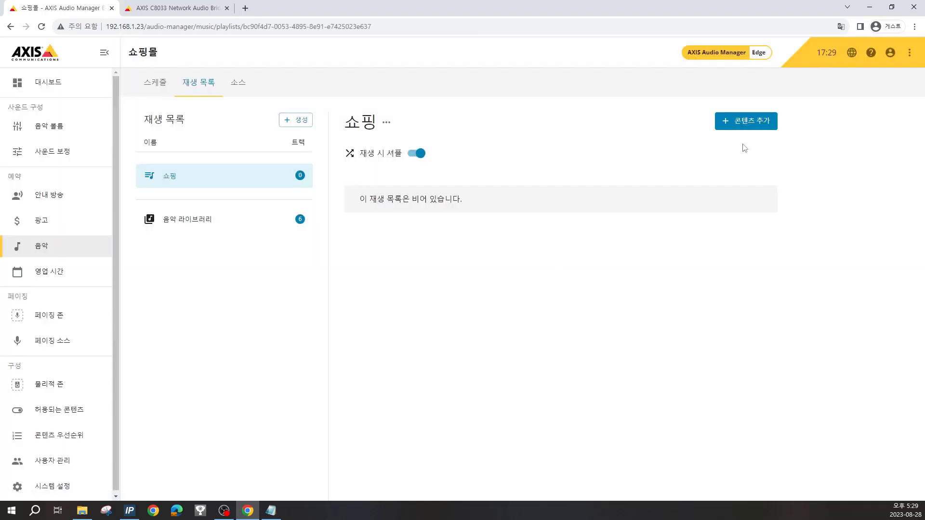
pyautogui.click(745, 122)
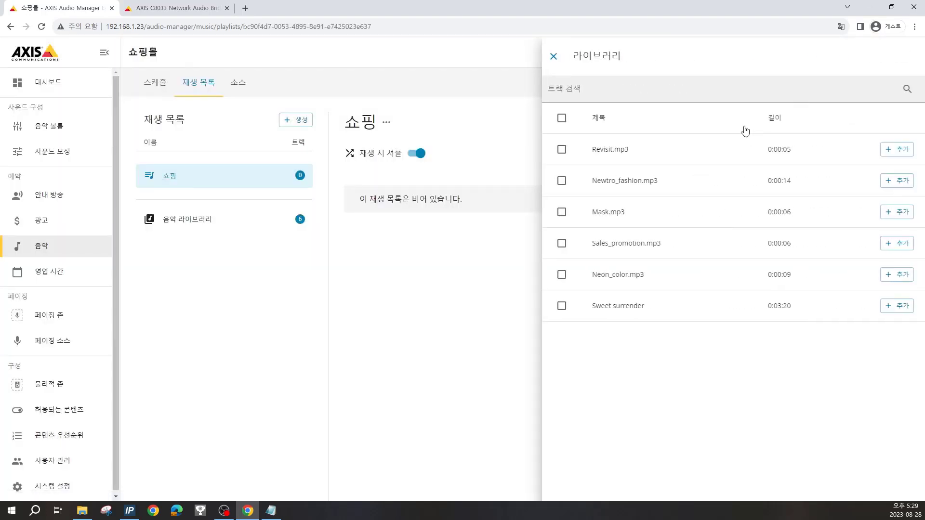
pyautogui.click(562, 150)
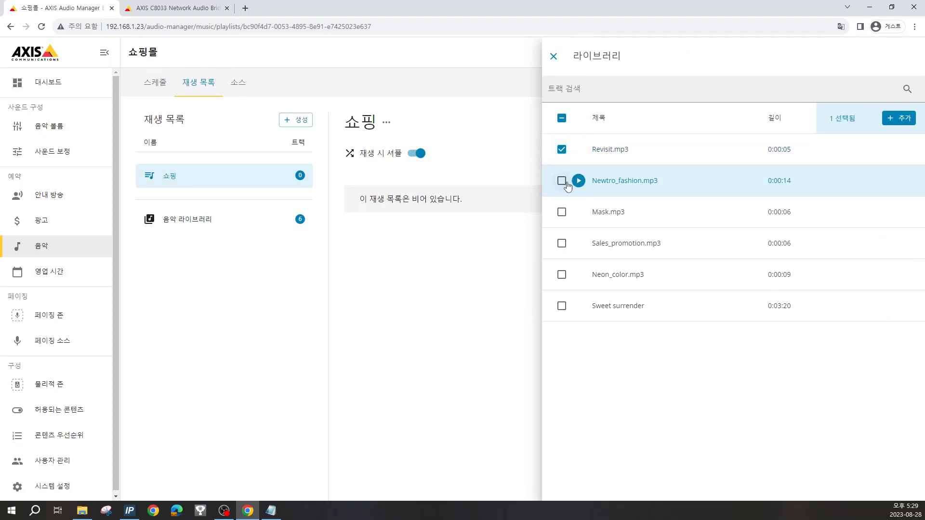
pyautogui.click(562, 181)
pyautogui.click(562, 212)
pyautogui.click(902, 121)
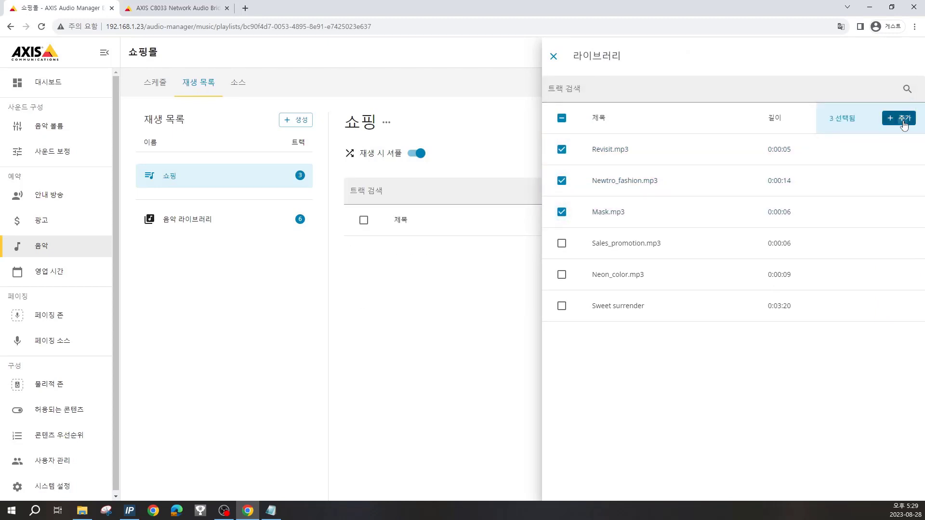
# Create a playlist named 주차장 and add Mask.mp3 and Sales_promotion.mp3 to it from the library.
pyautogui.click(295, 122)
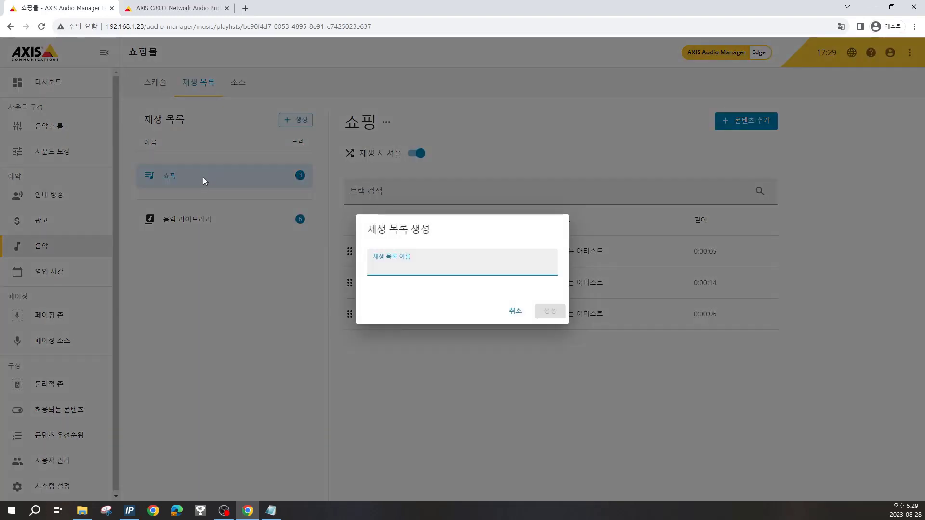
pyautogui.write('주')
pyautogui.write('차장')
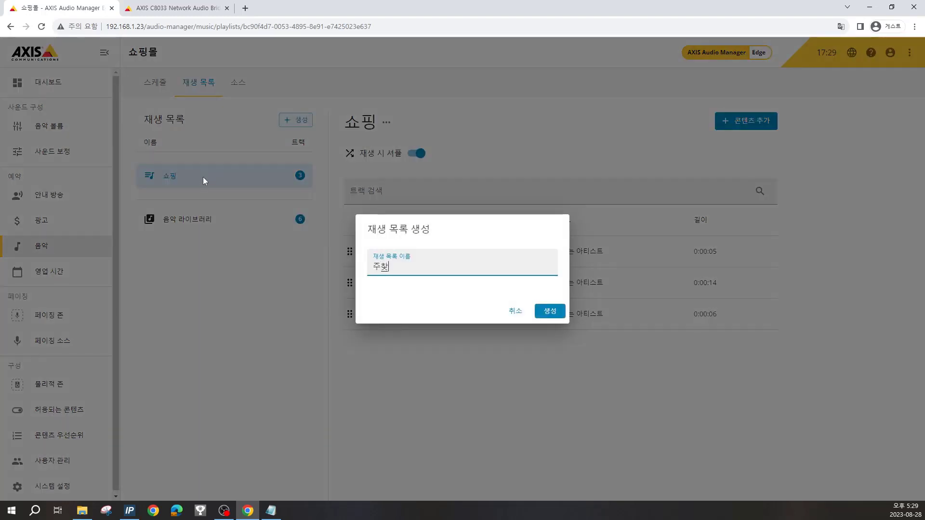
pyautogui.click(550, 318)
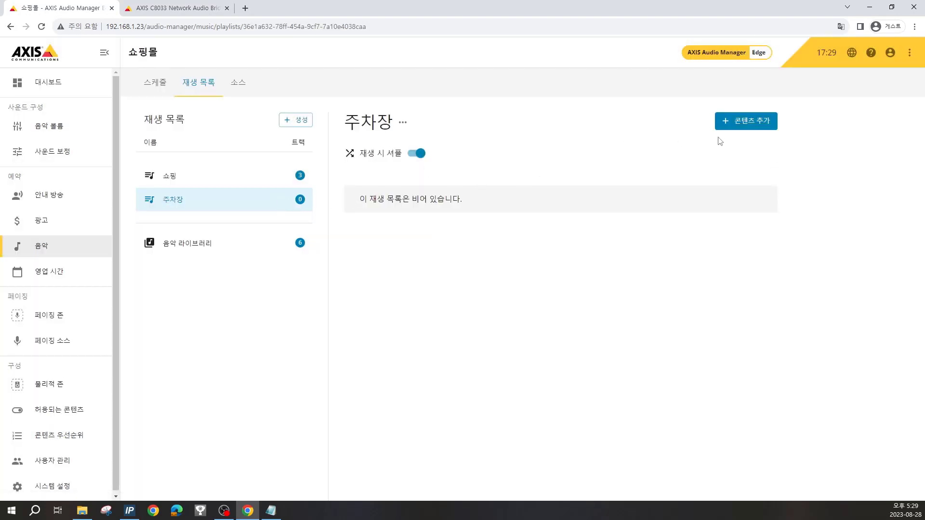
pyautogui.click(753, 121)
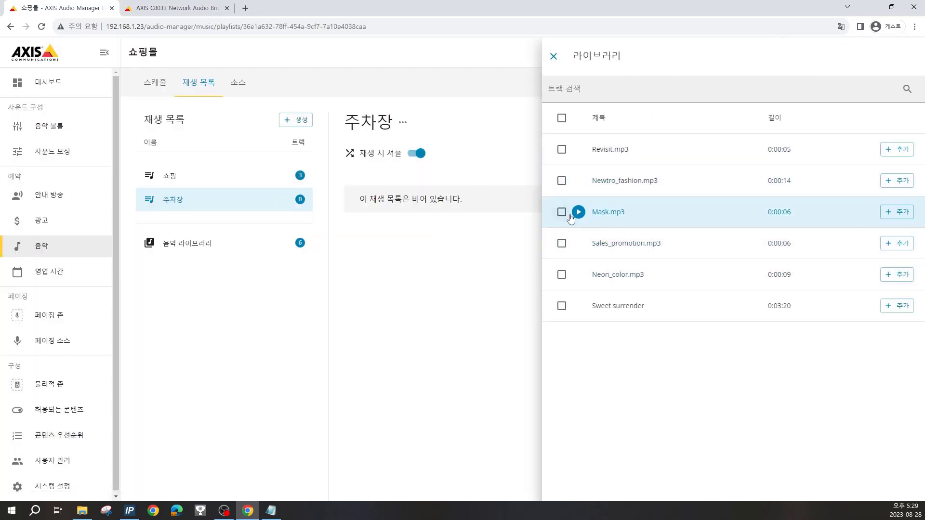
pyautogui.click(561, 212)
pyautogui.click(562, 243)
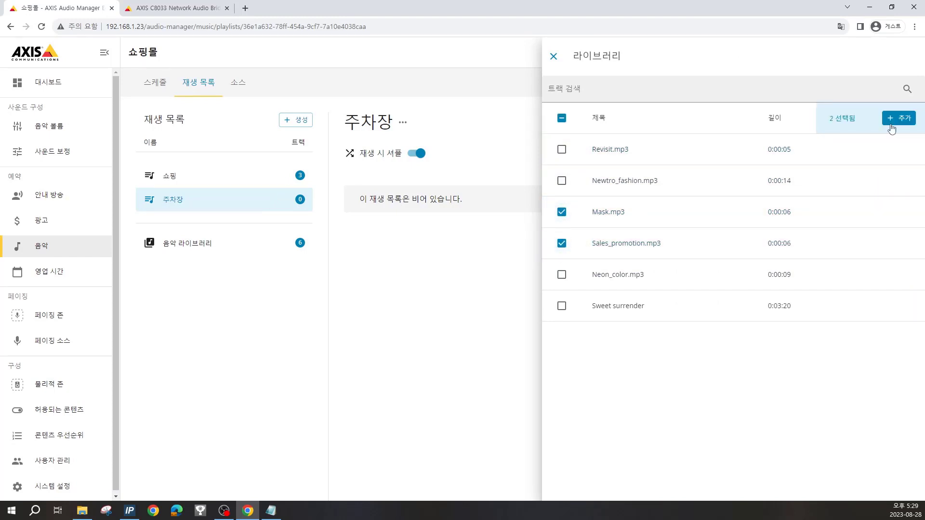
pyautogui.click(896, 119)
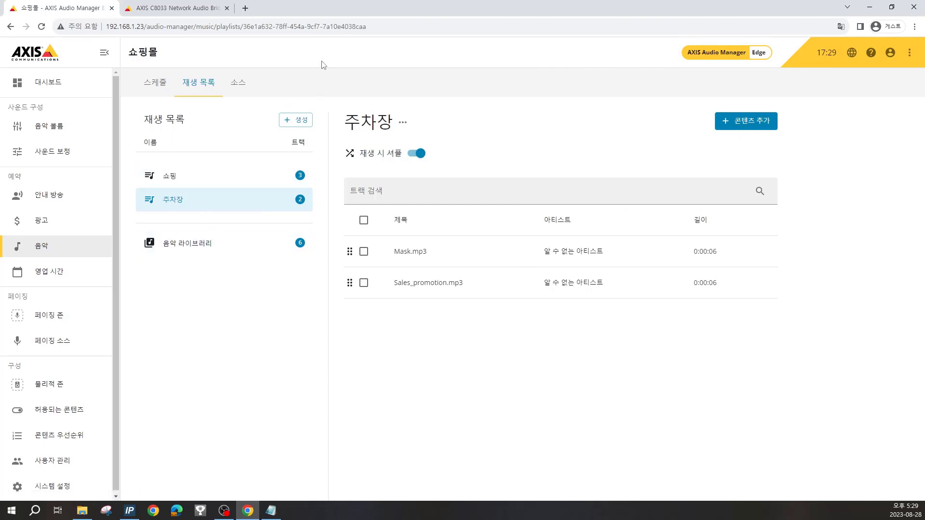
# Go to the music schedules (스케줄) and examine the options available as fallback content (대체).
pyautogui.click(156, 84)
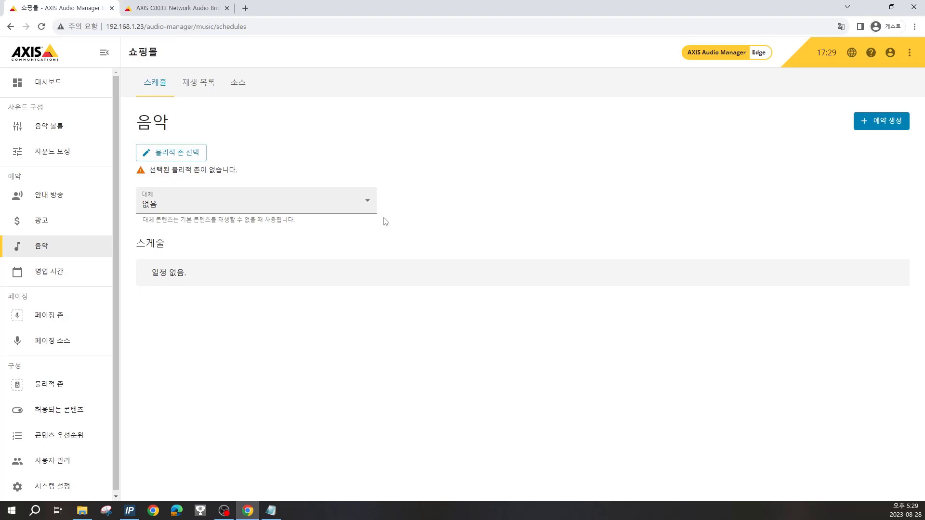
pyautogui.click(367, 204)
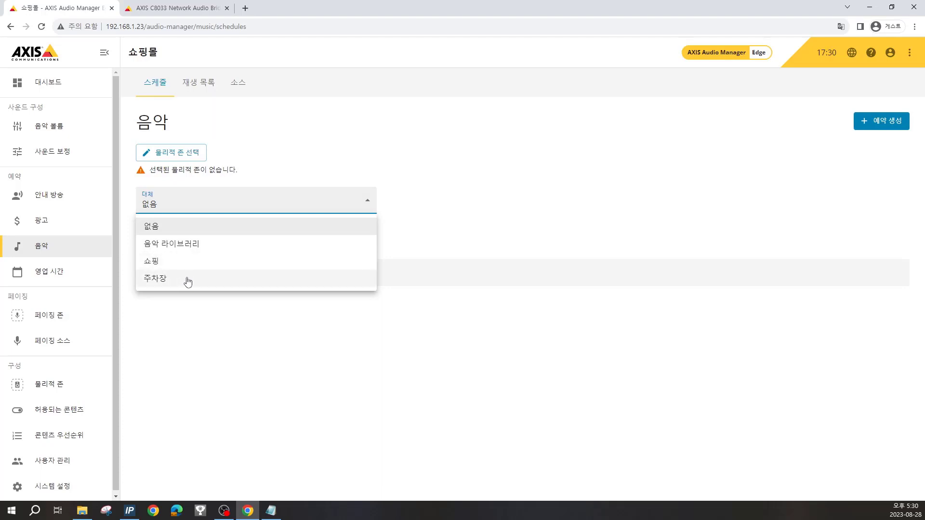
pyautogui.click(203, 332)
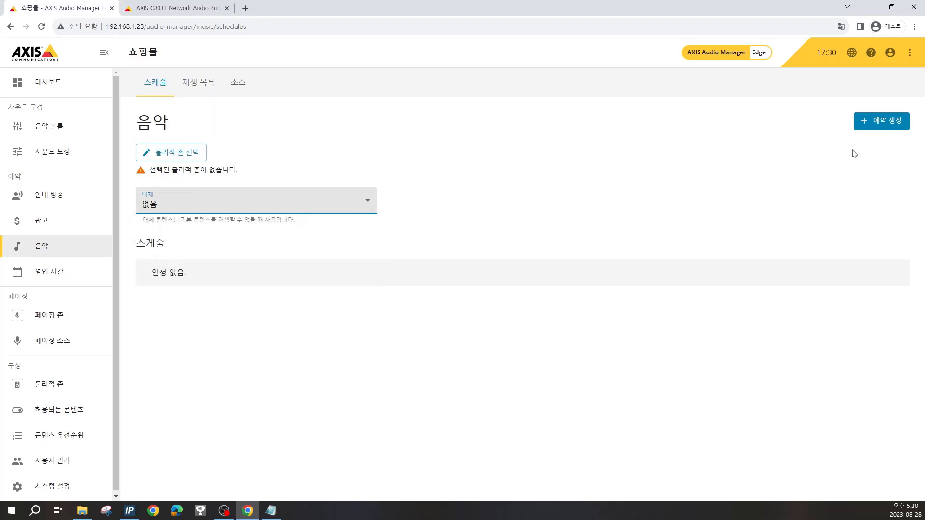
# Create a music schedule named 테스트 with the type 영업 시간.
pyautogui.click(870, 124)
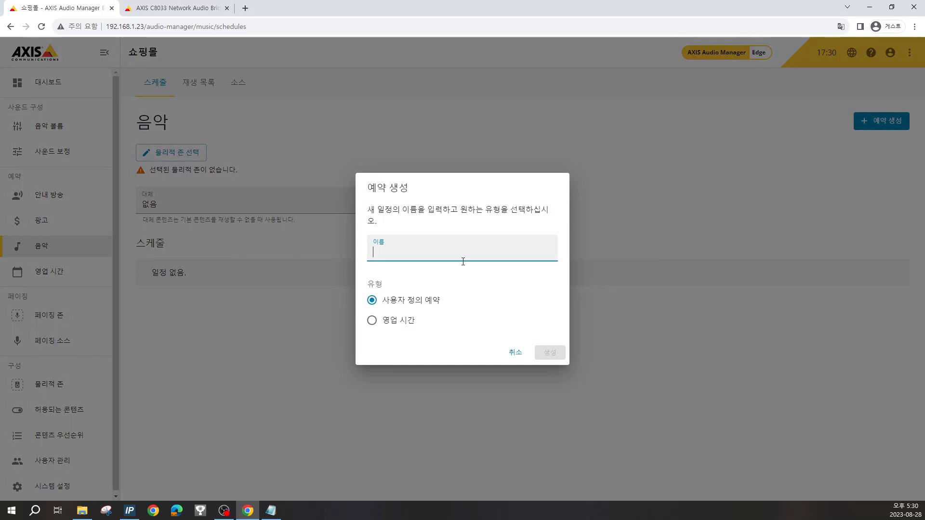
pyautogui.write('매')
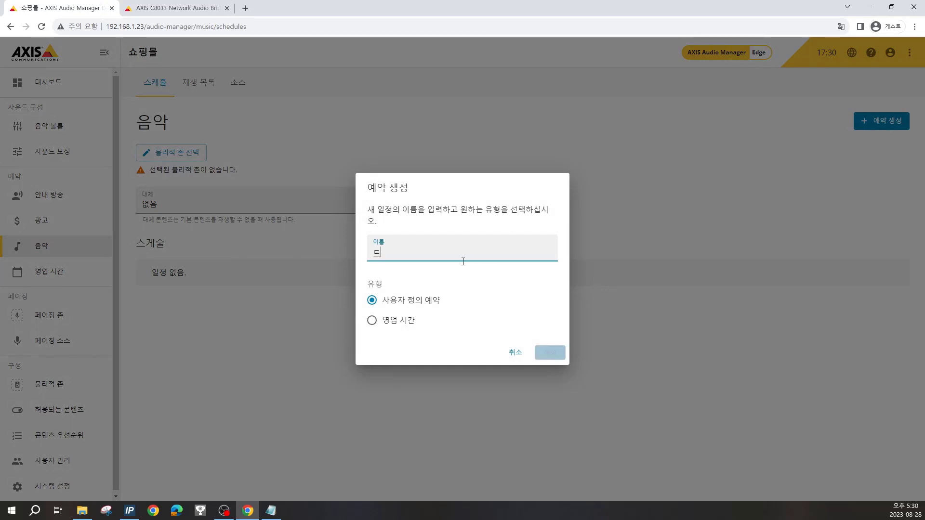
pyautogui.press('BackSpace')
pyautogui.press('BackSpace')
pyautogui.write('테스트')
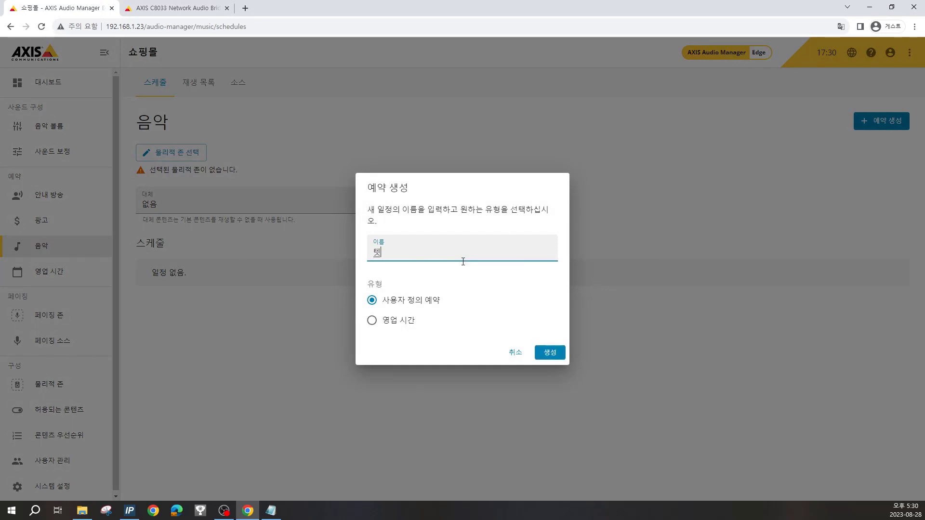
pyautogui.click(402, 326)
pyautogui.click(548, 353)
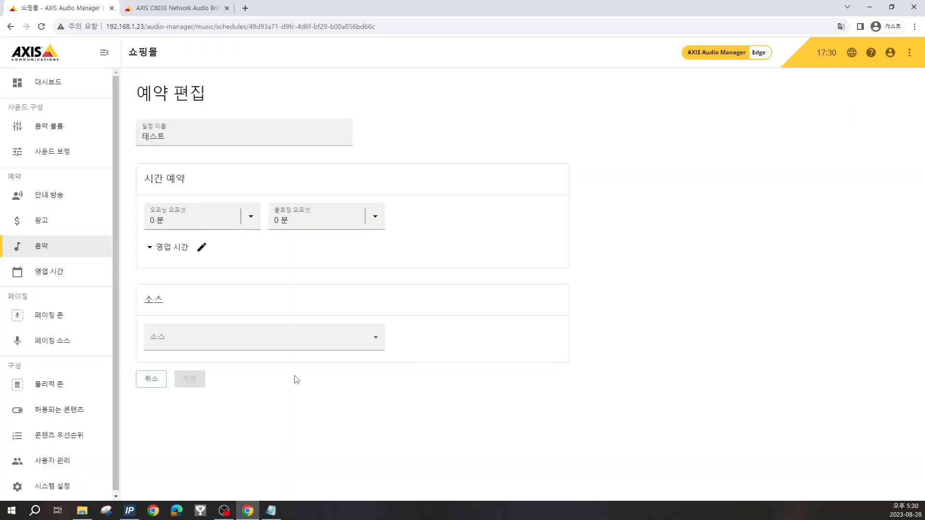
# Examine the sources selectable for the 테스트 schedule and leave its editing page without saving.
pyautogui.click(299, 344)
pyautogui.click(255, 391)
pyautogui.click(146, 383)
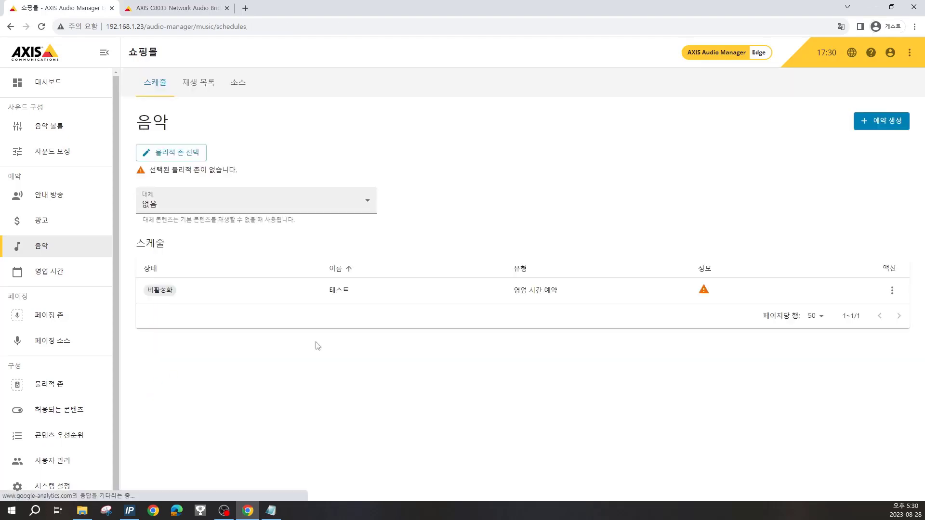
# Try the 쇼핑 playlist as the music fallback content (대체), and reset it to 없음.
pyautogui.click(192, 207)
pyautogui.click(186, 262)
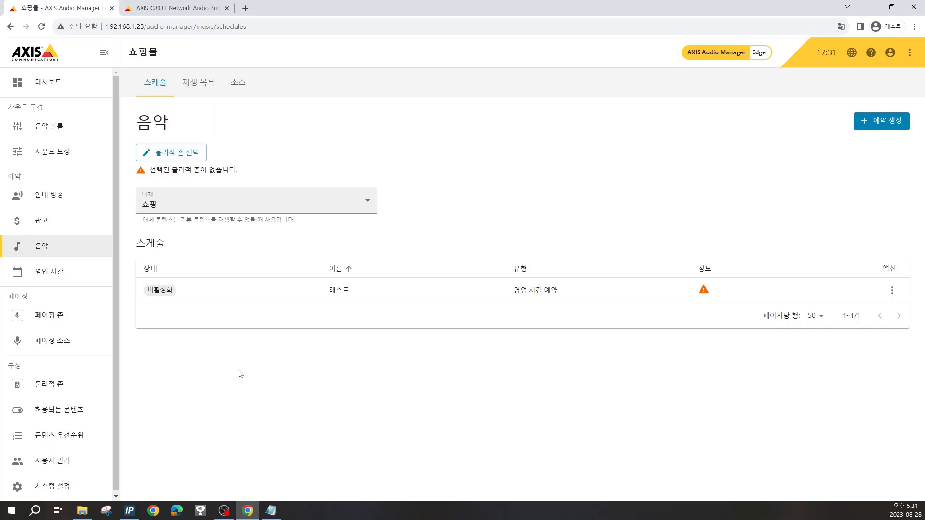
pyautogui.click(376, 205)
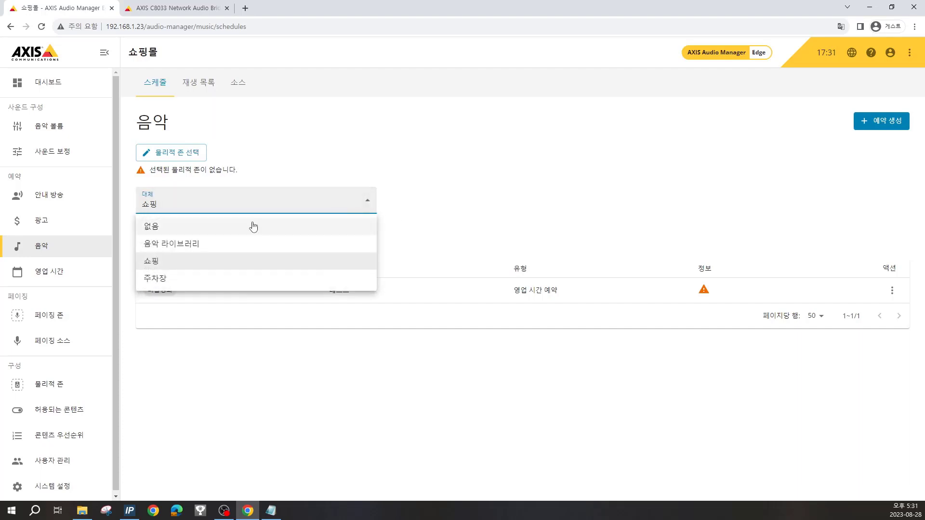
pyautogui.click(238, 231)
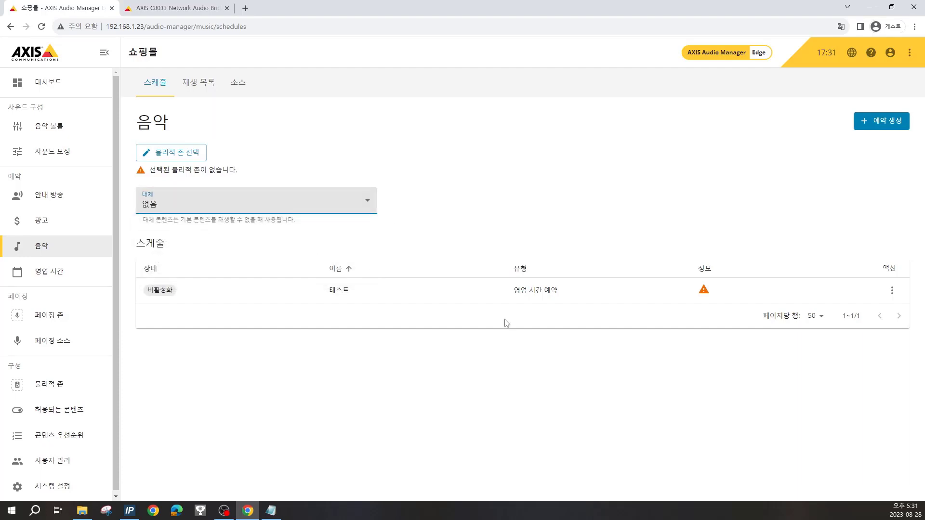
# Delete the 테스트 schedule from the music schedules.
pyautogui.click(892, 290)
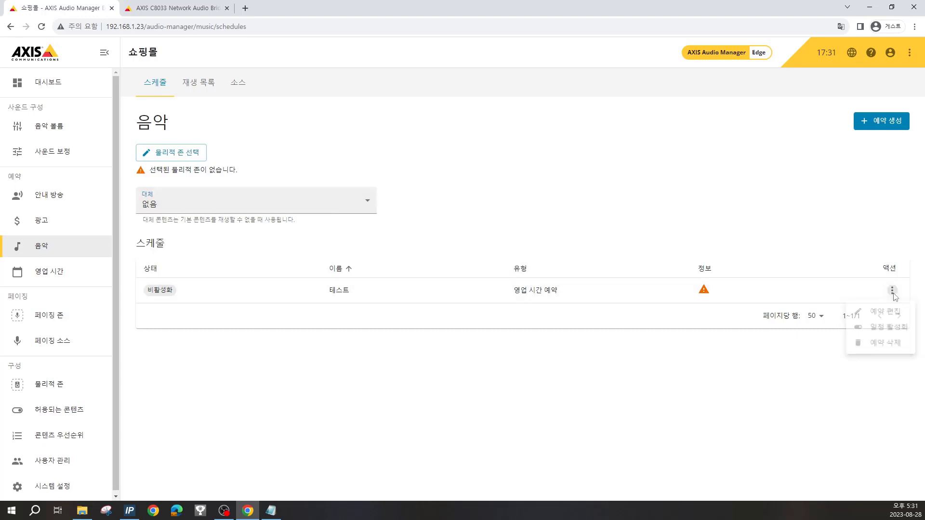
pyautogui.click(883, 350)
pyautogui.click(548, 304)
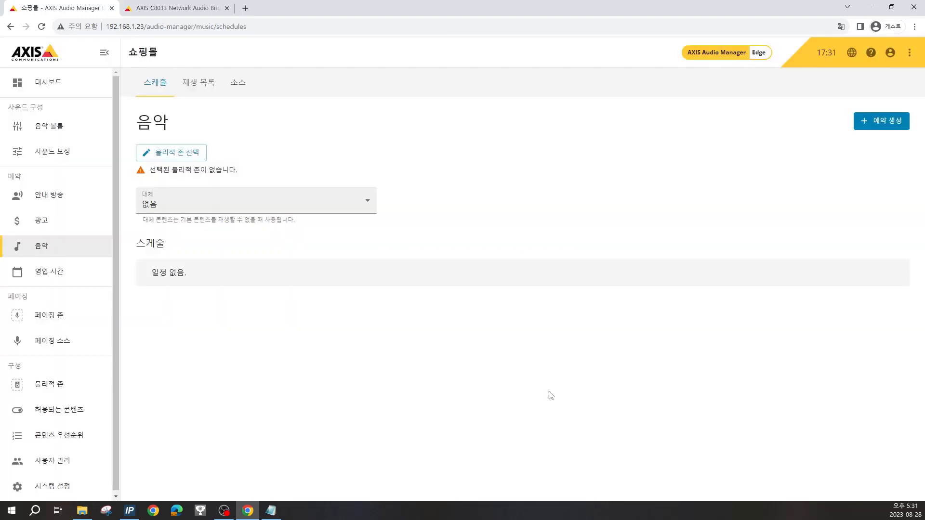
# Create a music schedule named 사용자 with the type 사용자 정의 예약.
pyautogui.click(883, 129)
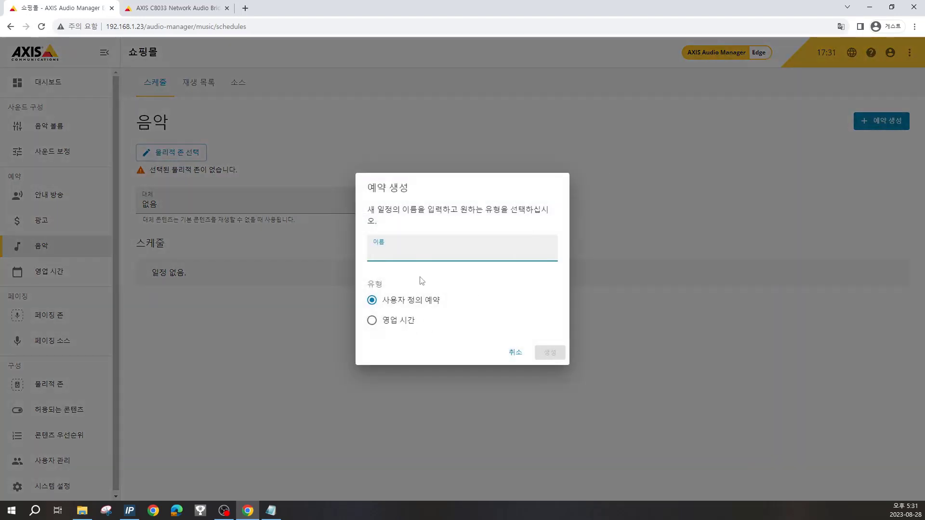
pyautogui.write('사')
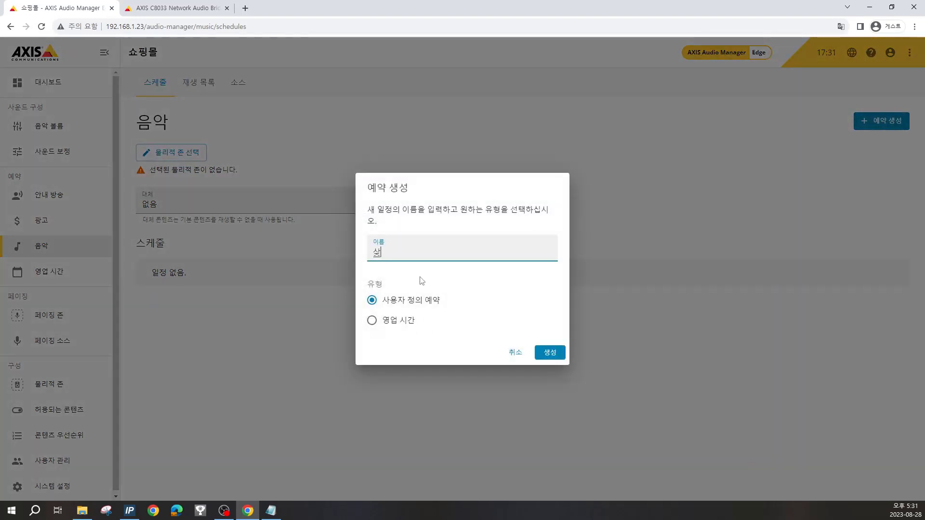
pyautogui.write('용자')
pyautogui.click(550, 353)
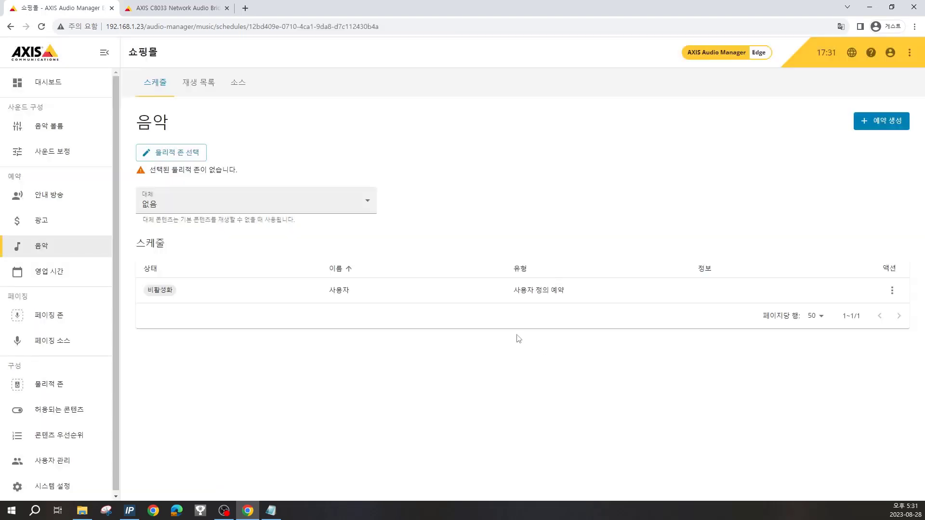
# Start a new event in the 사용자 schedule for 월요일 with the start time 09:01.
pyautogui.click(236, 98)
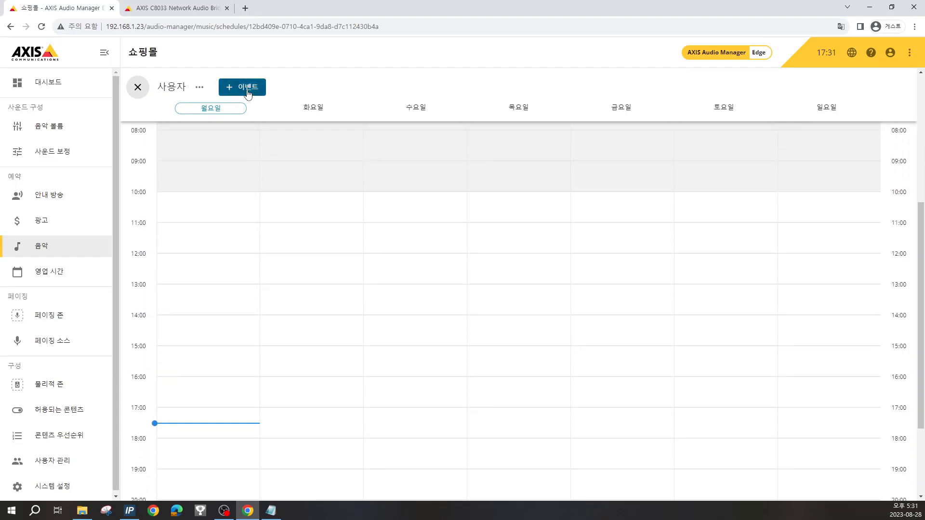
pyautogui.click(452, 224)
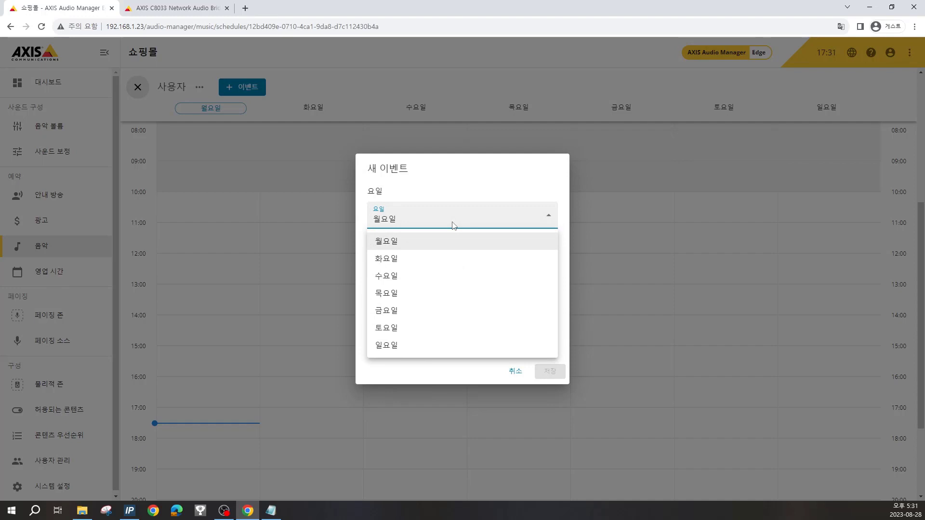
pyautogui.click(446, 247)
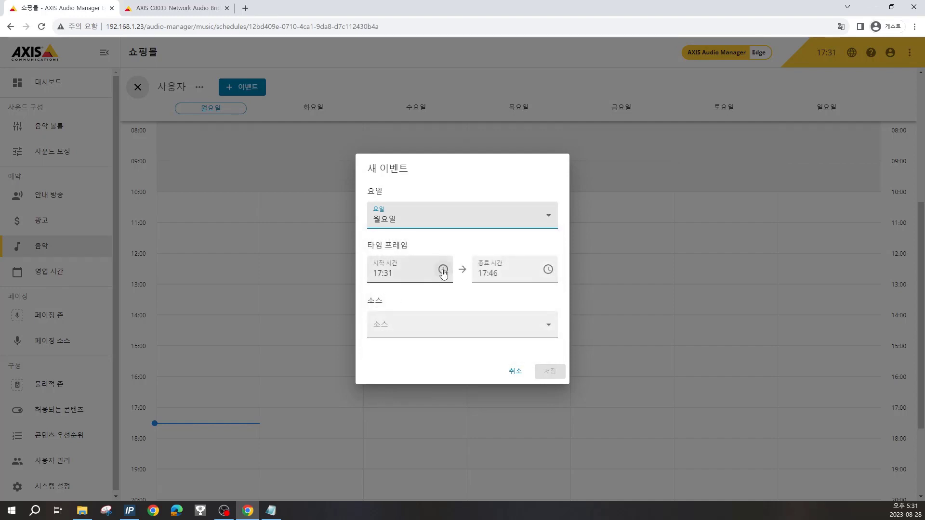
pyautogui.click(444, 271)
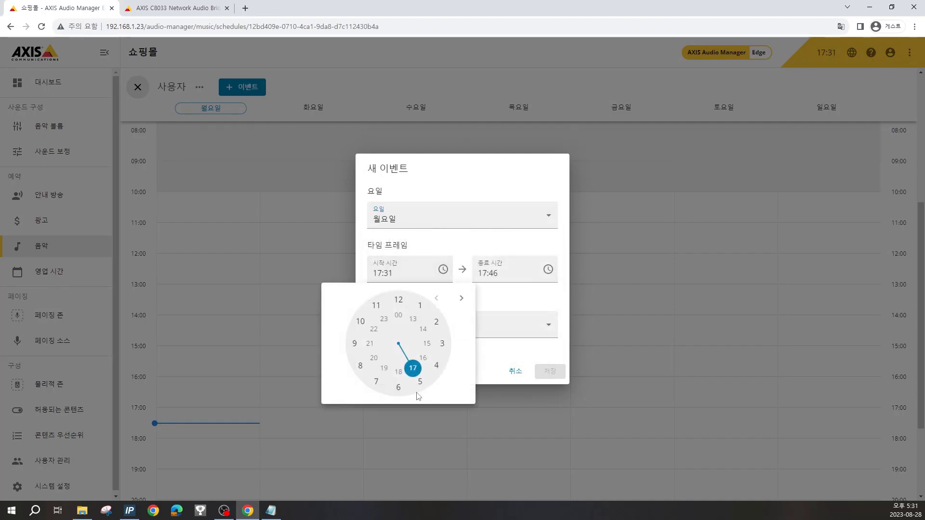
pyautogui.click(355, 348)
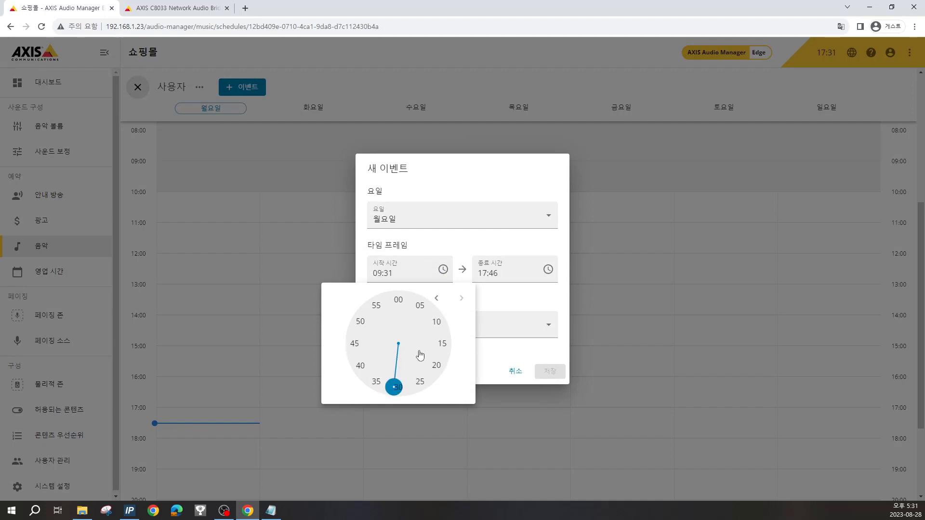
pyautogui.click(402, 301)
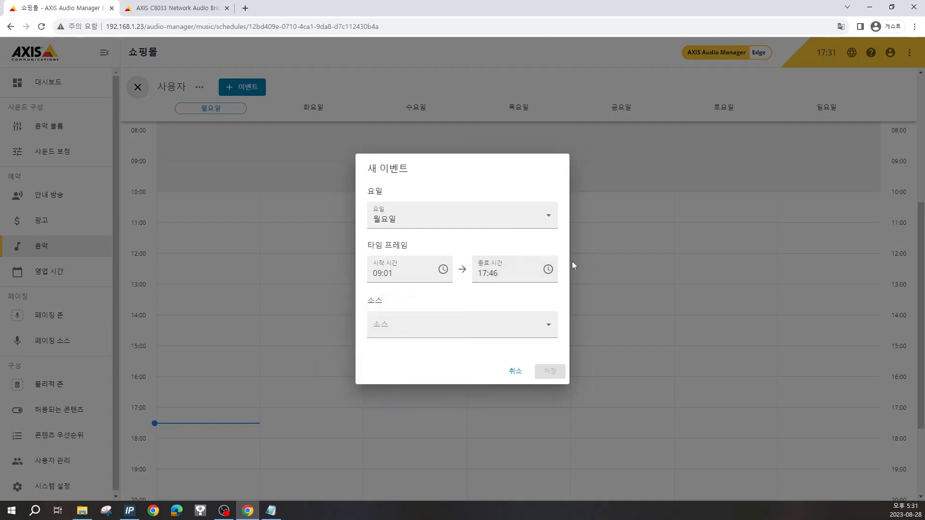
# Set the 월요일 event's end time to 18:00 and its source to 브릿지, and save it.
pyautogui.click(548, 269)
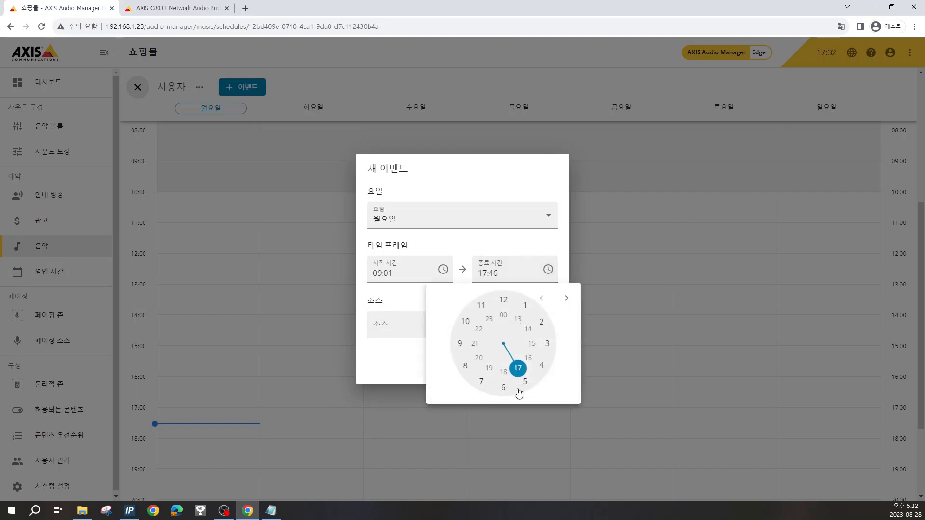
pyautogui.click(504, 373)
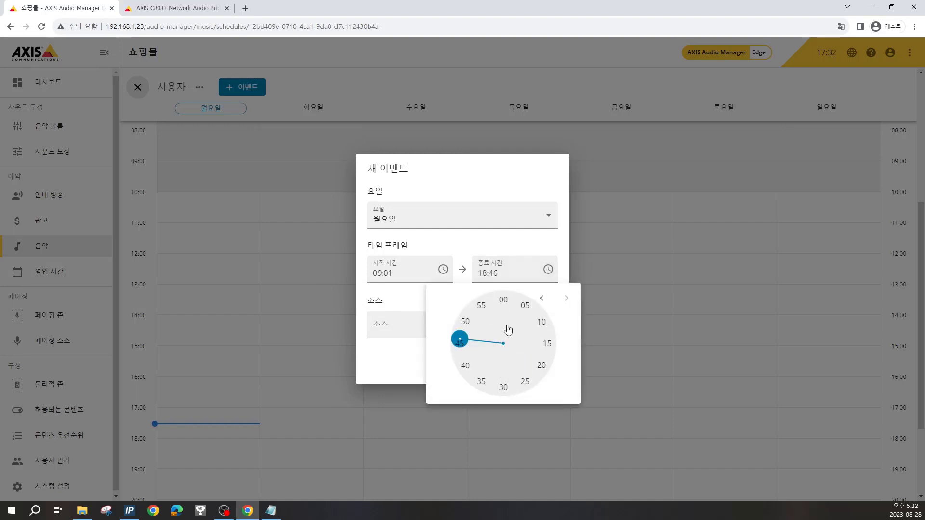
pyautogui.click(503, 300)
pyautogui.click(450, 336)
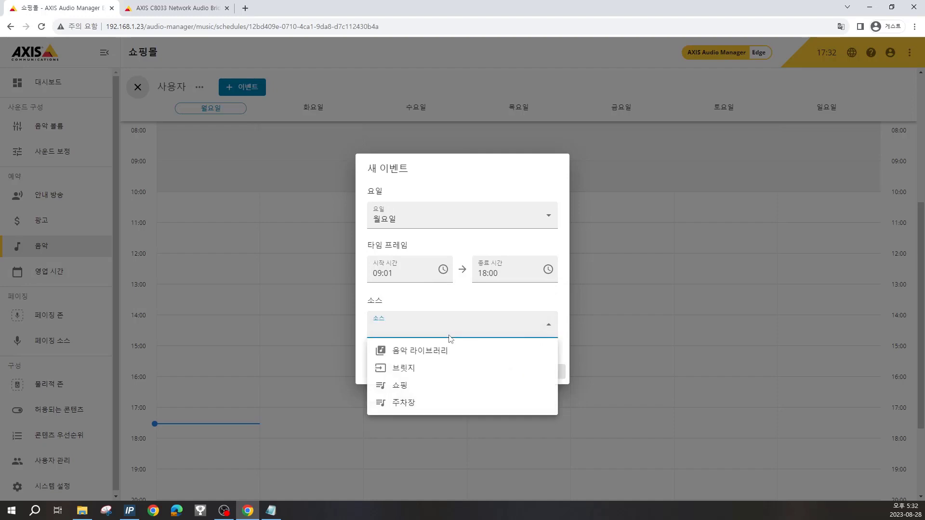
pyautogui.click(416, 368)
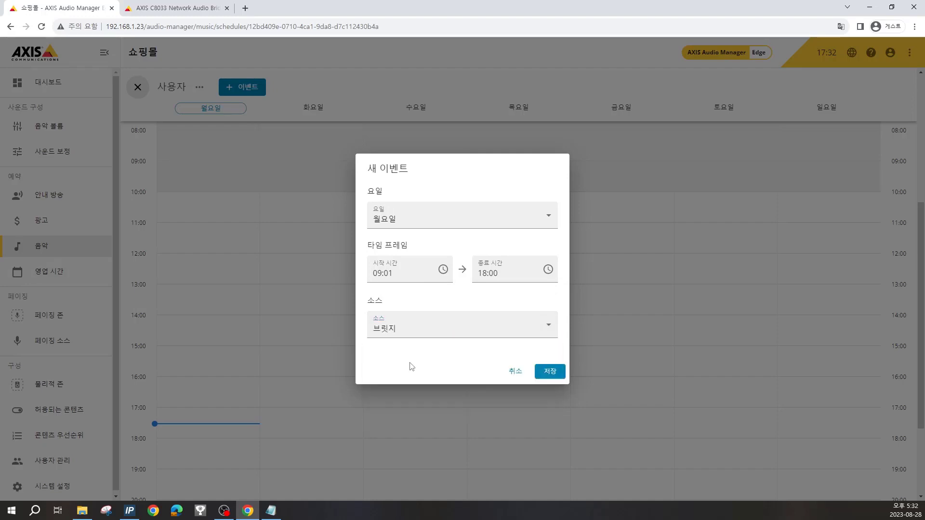
pyautogui.click(557, 379)
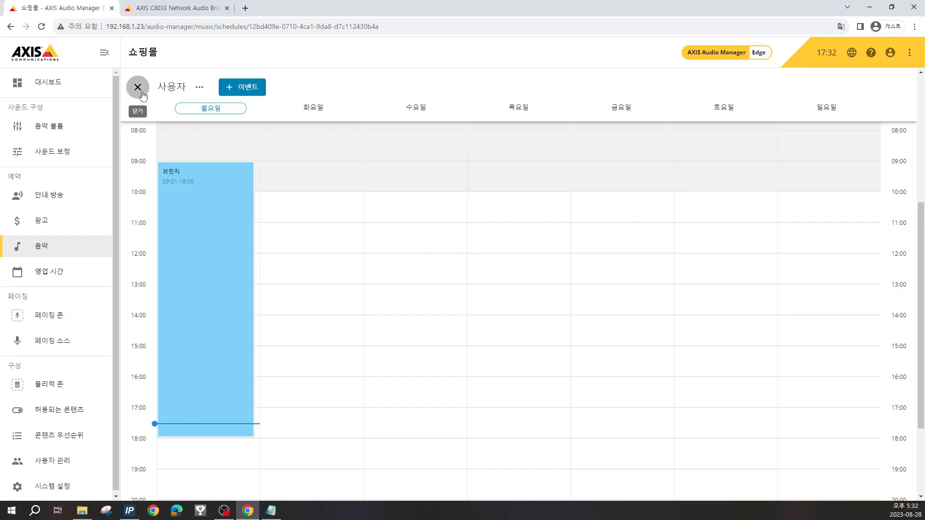
# Add a 수요일 event from 13:32 to 17:47 with the source 주차장, and close the 사용자 schedule.
pyautogui.click(263, 89)
pyautogui.click(490, 223)
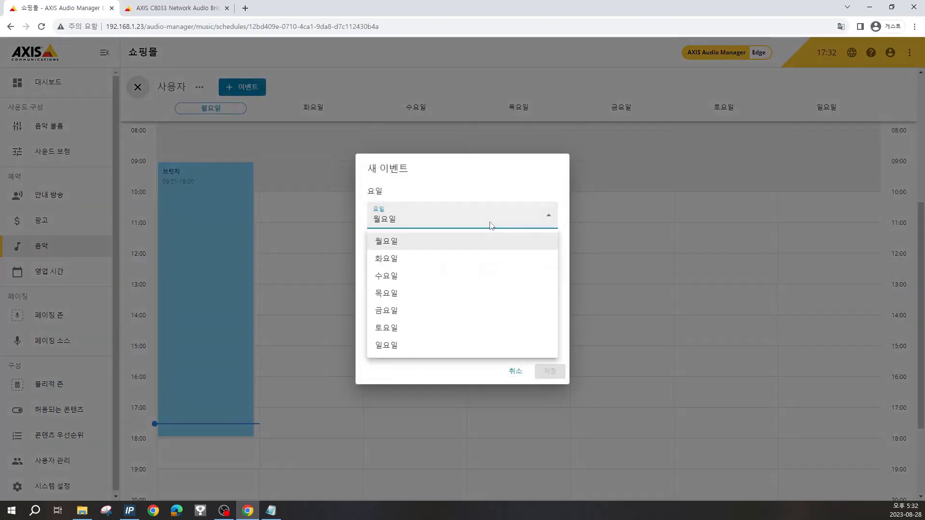
pyautogui.click(429, 284)
pyautogui.click(483, 330)
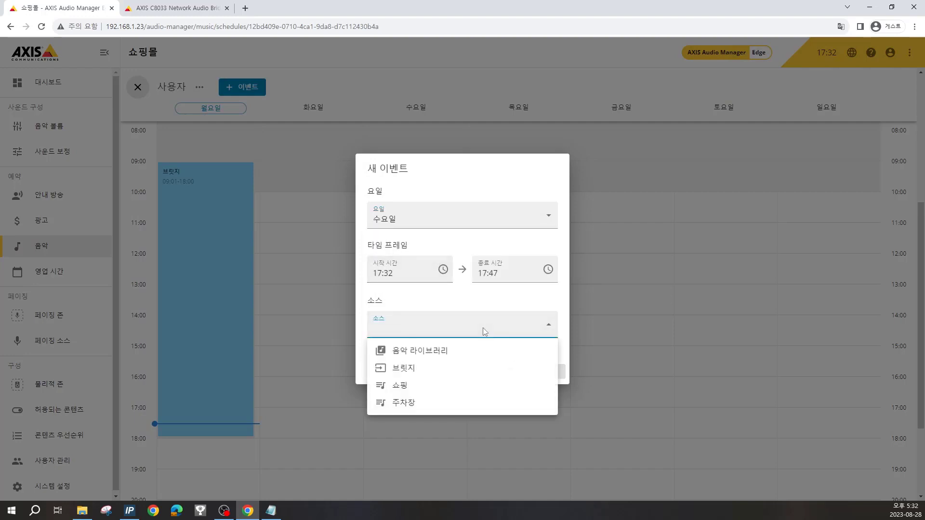
pyautogui.click(414, 402)
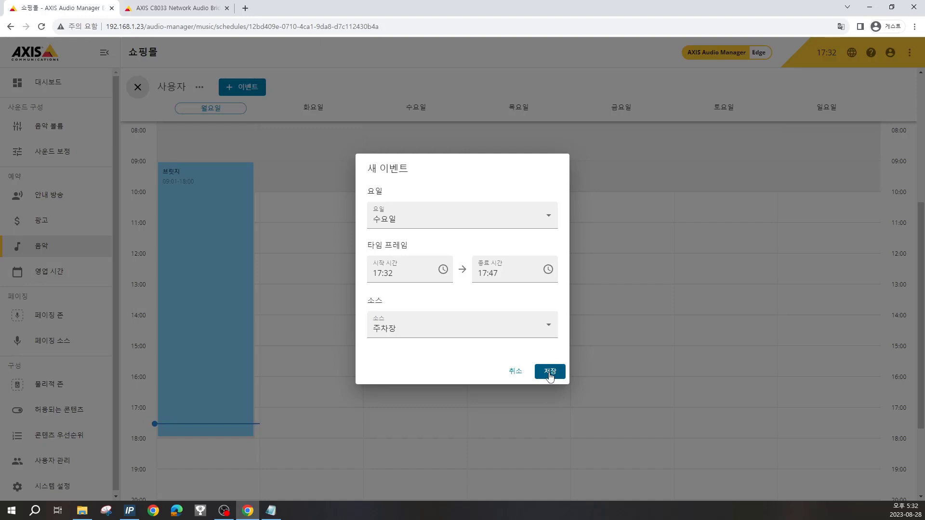
pyautogui.click(440, 270)
pyautogui.click(412, 320)
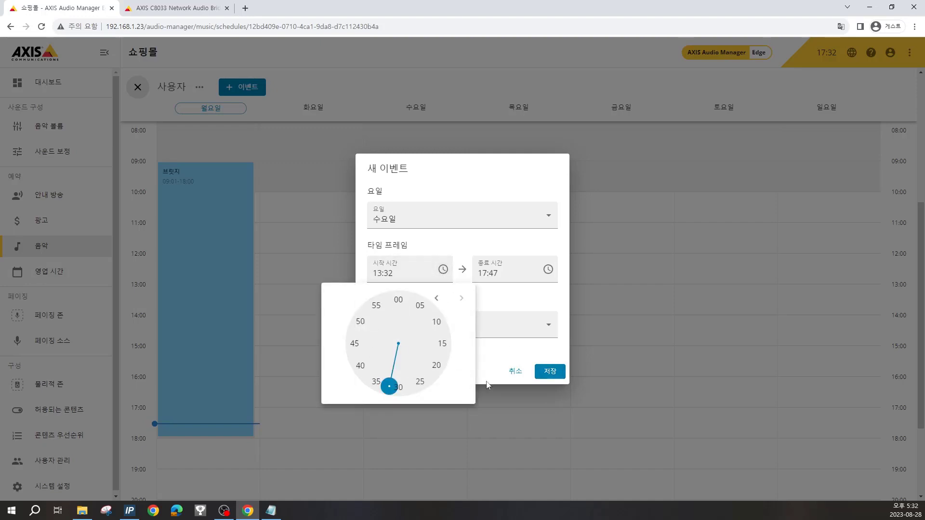
pyautogui.click(555, 373)
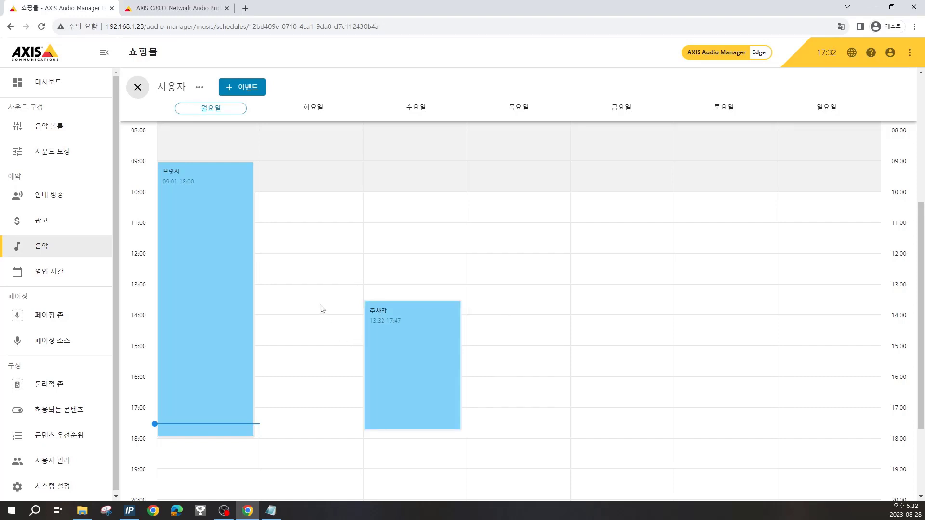
pyautogui.click(138, 87)
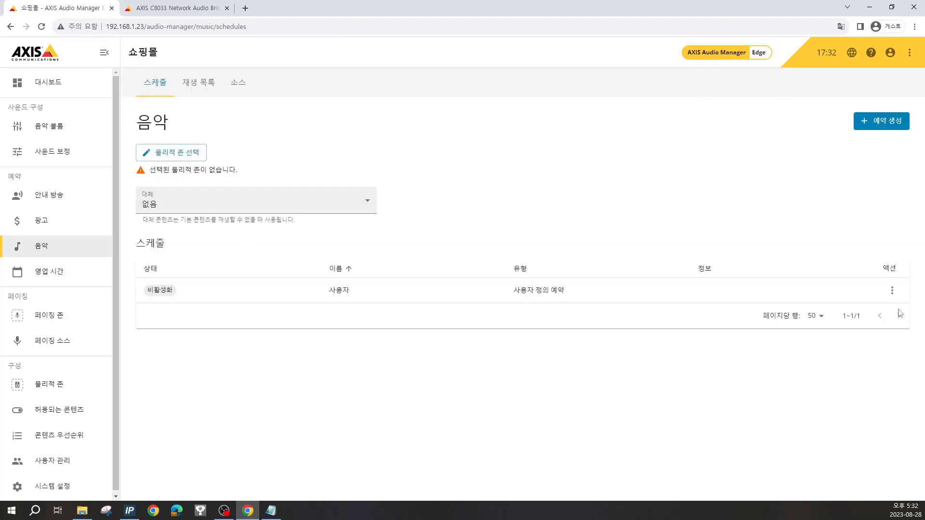
# Create a music schedule named 영업 시간 with the type 영업 시간.
pyautogui.click(875, 124)
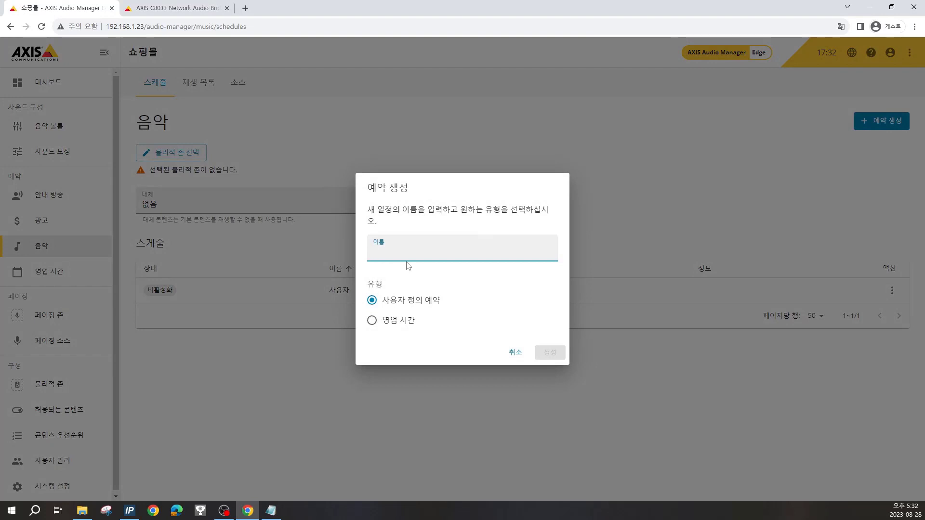
pyautogui.write('영업 스ㅋ')
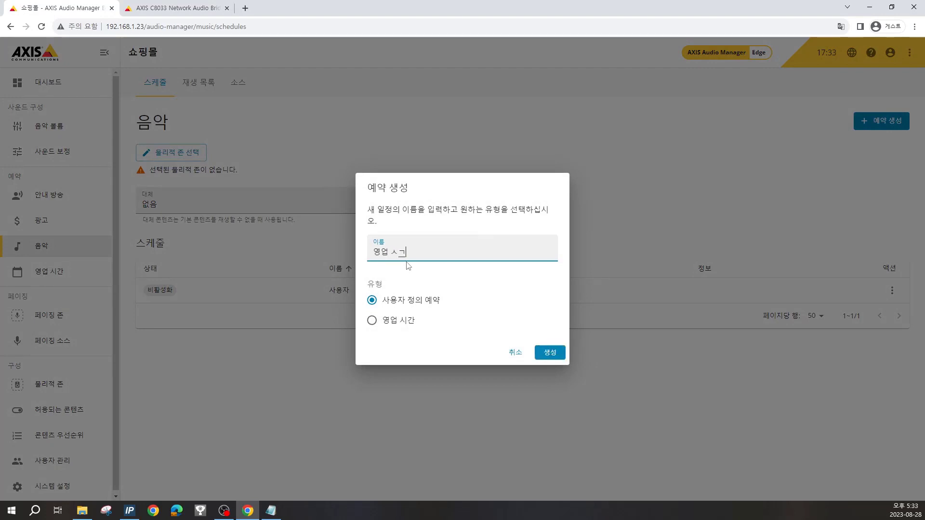
pyautogui.press('BackSpace')
pyautogui.press('BackSpace')
pyautogui.write('시간')
pyautogui.click(398, 323)
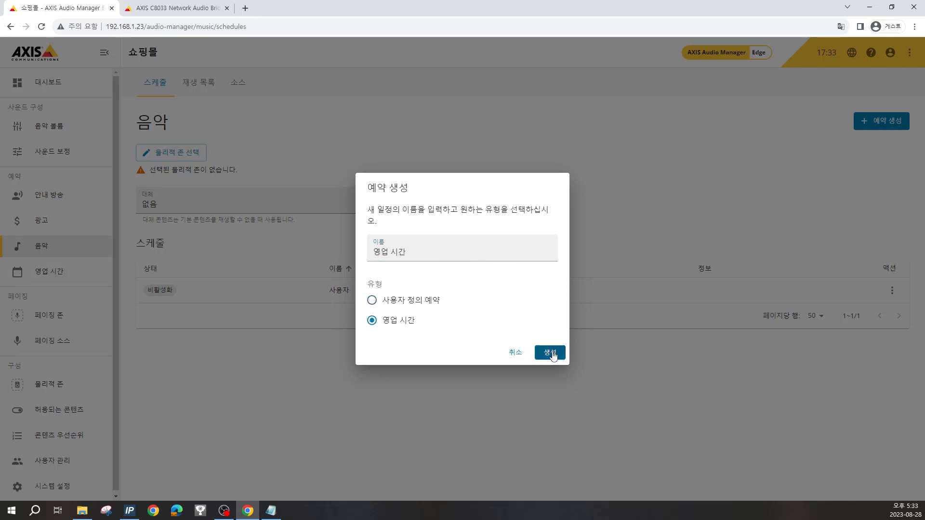
pyautogui.click(551, 353)
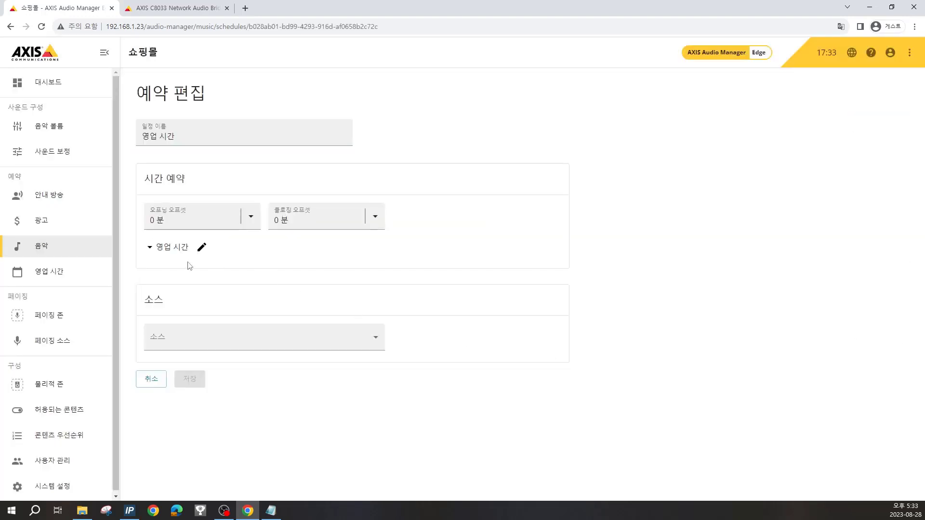
# Review the weekly opening hours (영업 시간) and return to editing the 영업 시간 music schedule.
pyautogui.click(201, 250)
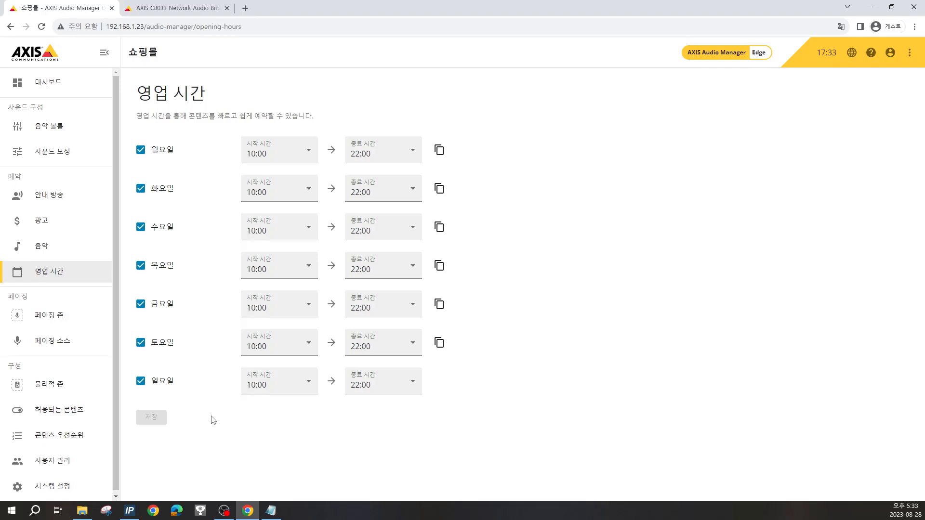
pyautogui.click(50, 254)
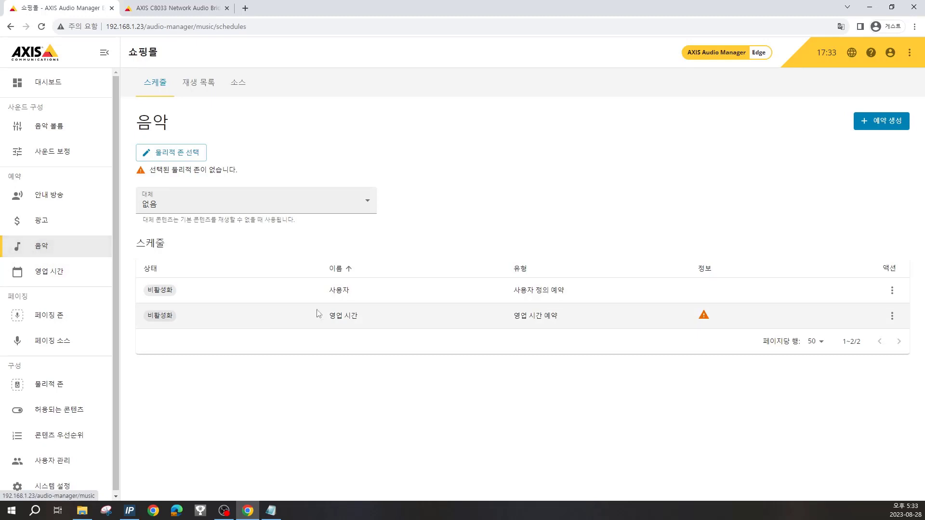
pyautogui.click(893, 322)
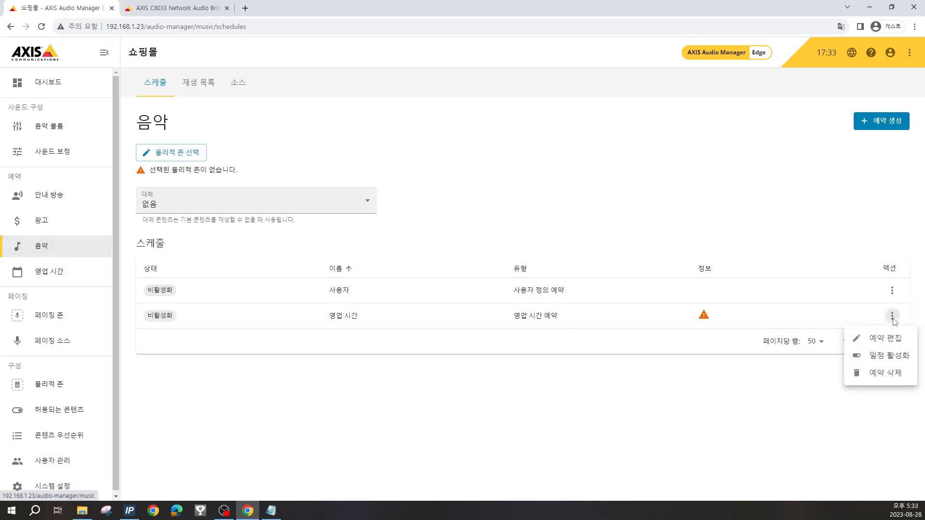
pyautogui.click(872, 338)
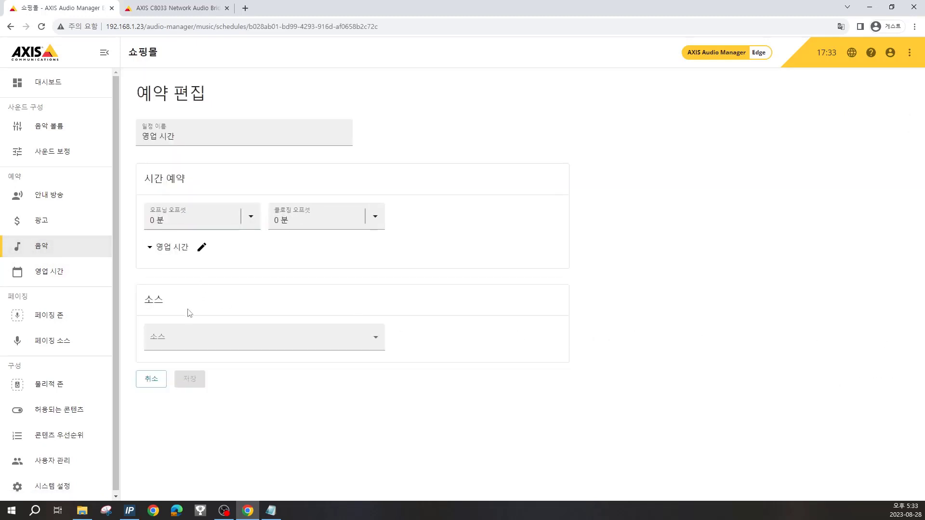
# Examine the values selectable for the opening offset (오프닝 오프셋) and closing offset (클로징 오프셋) without changing them.
pyautogui.click(248, 228)
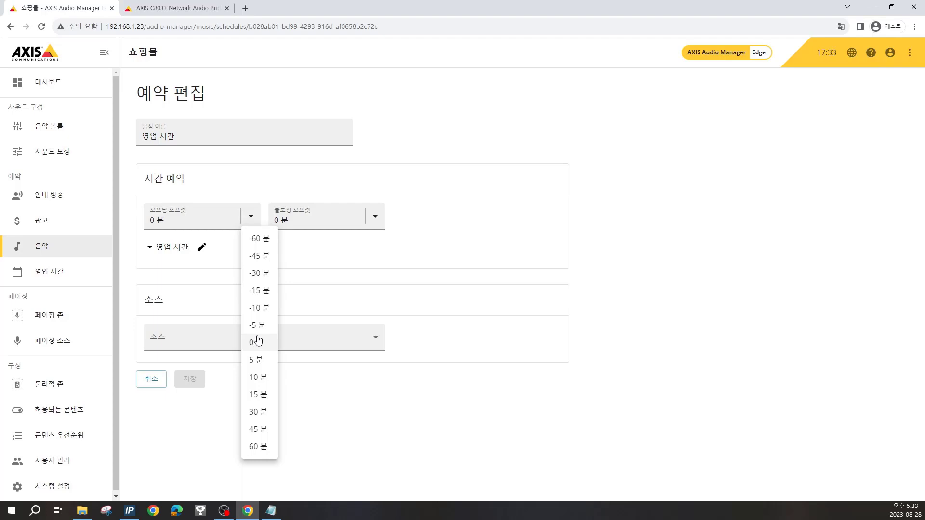
pyautogui.click(334, 262)
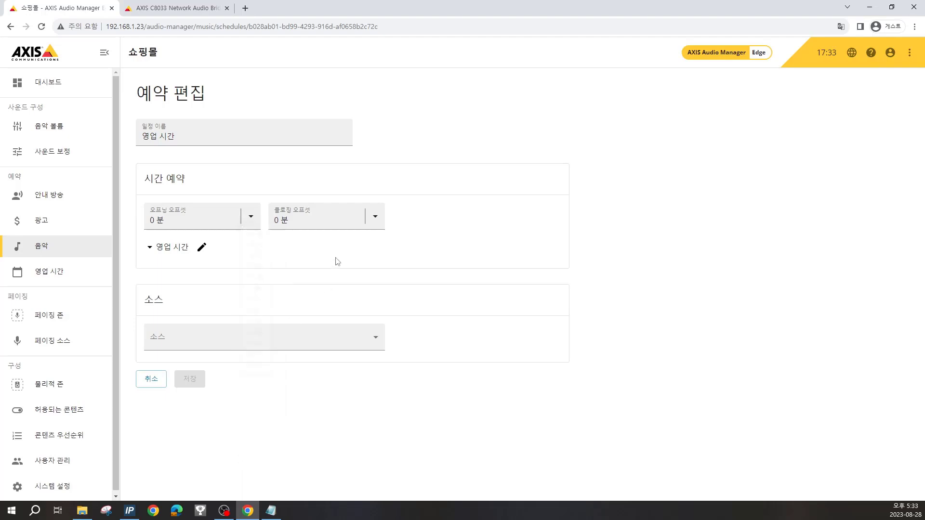
pyautogui.click(375, 222)
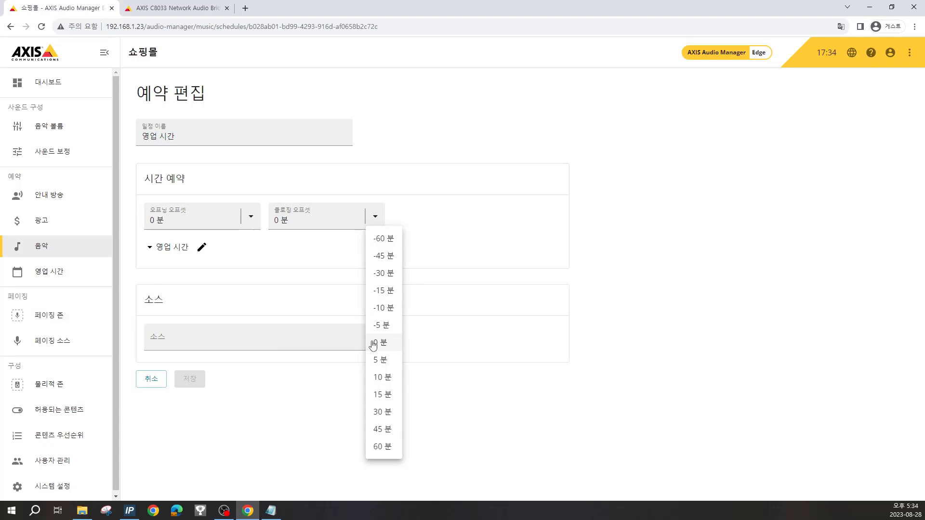
pyautogui.click(324, 294)
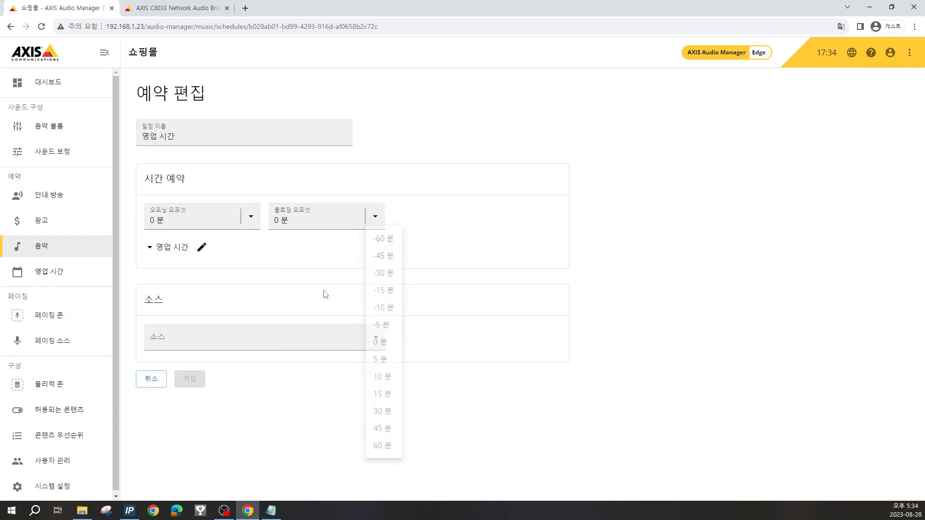
# Save the 영업 시간 schedule with the source 브릿지 and activate it in the schedule list.
pyautogui.click(336, 351)
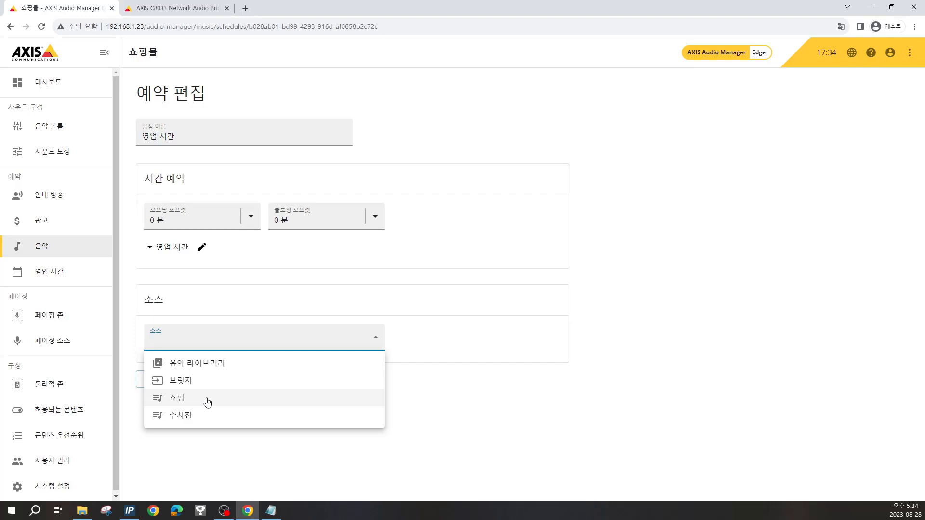
pyautogui.click(215, 383)
pyautogui.click(189, 384)
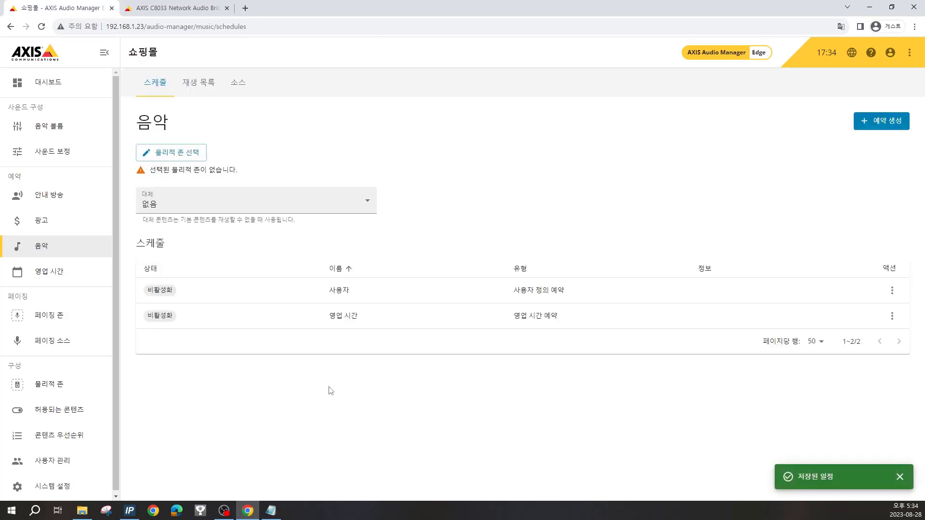
pyautogui.click(161, 316)
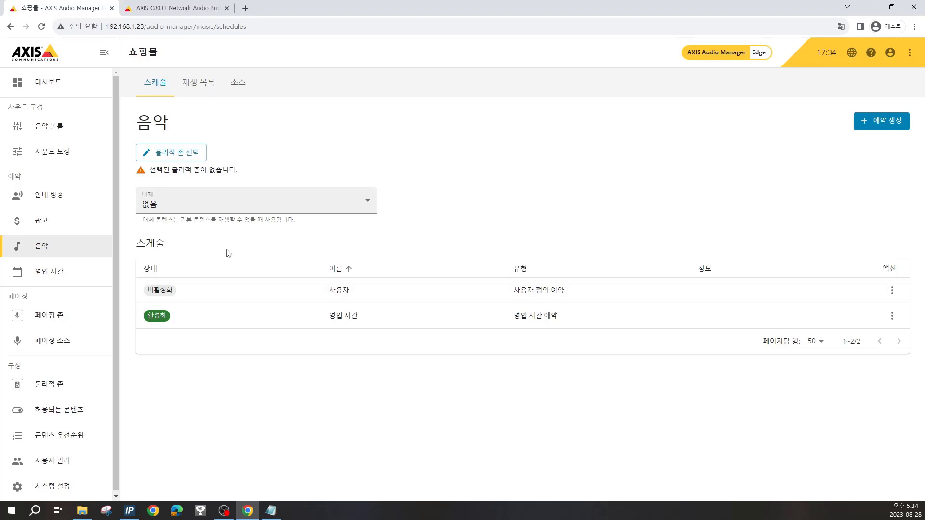
# Set the fallback content (대체) for music to 쇼핑.
pyautogui.click(304, 211)
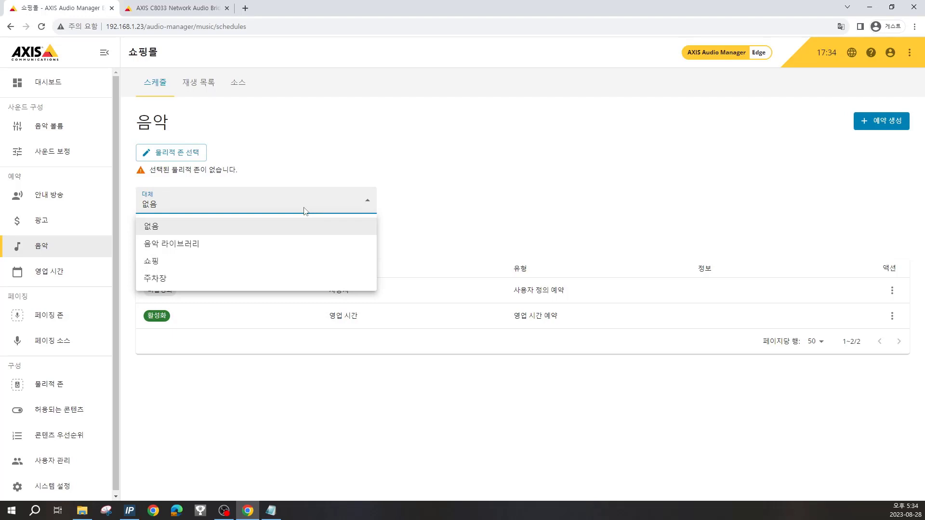
pyautogui.click(248, 262)
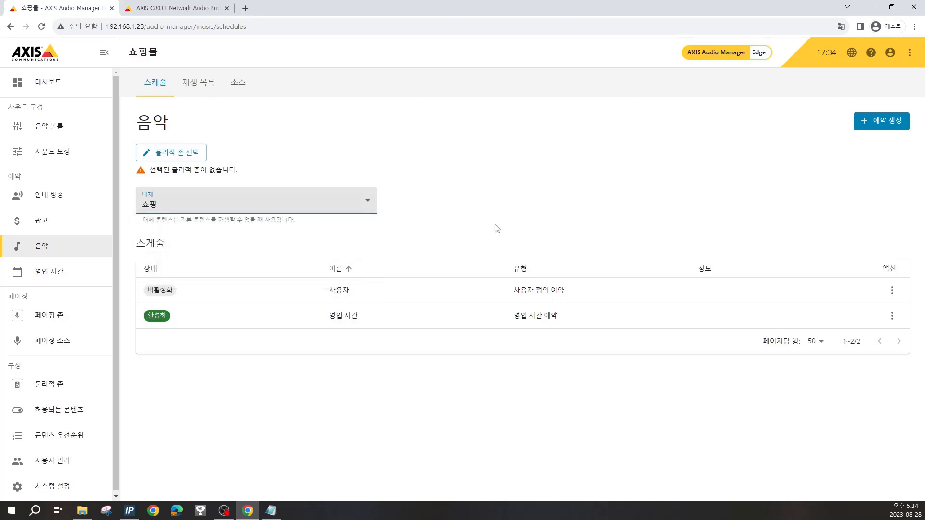
pyautogui.click(495, 225)
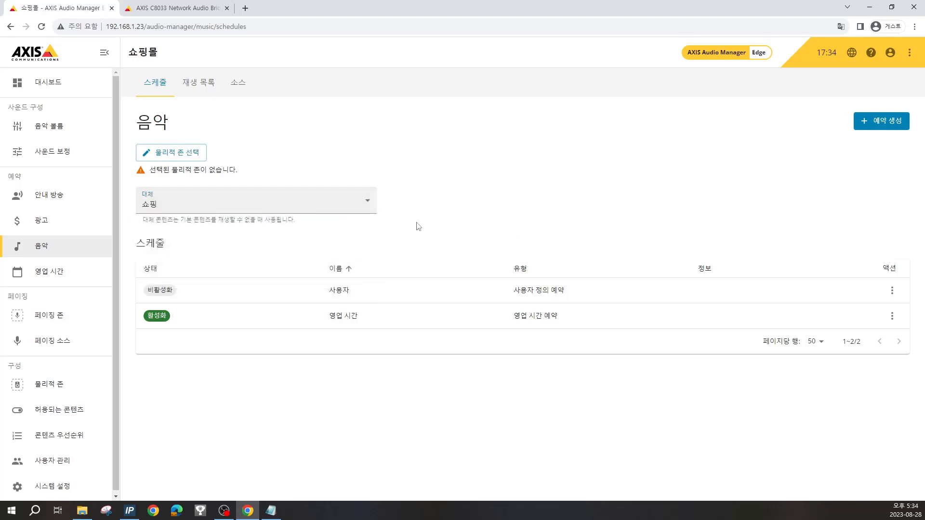
# Assign the physical zones 쇼핑 and 커피숍 to the music schedules and save the selection.
pyautogui.click(172, 153)
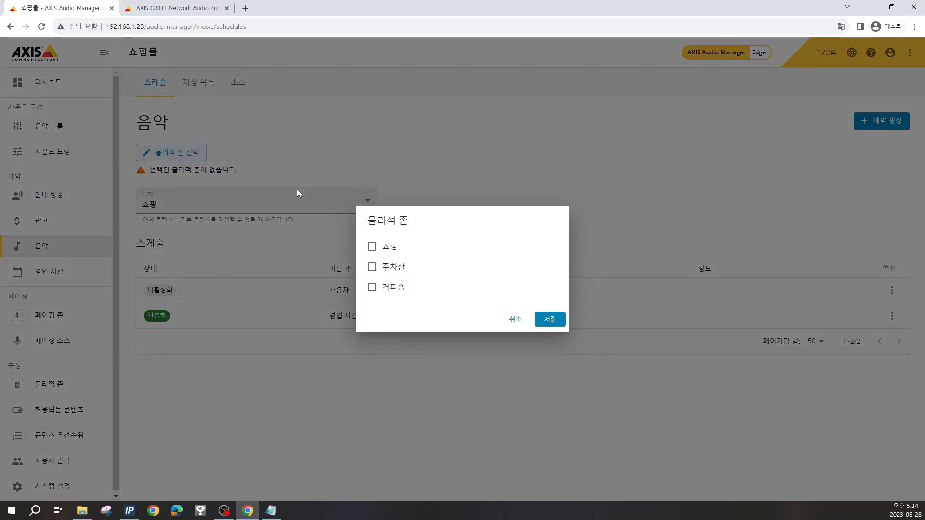
pyautogui.click(372, 246)
pyautogui.click(372, 287)
pyautogui.click(550, 320)
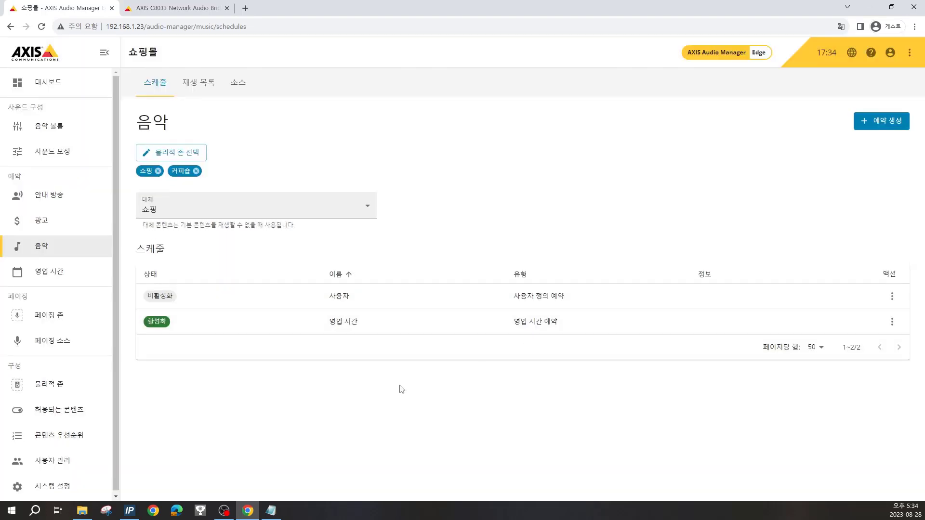